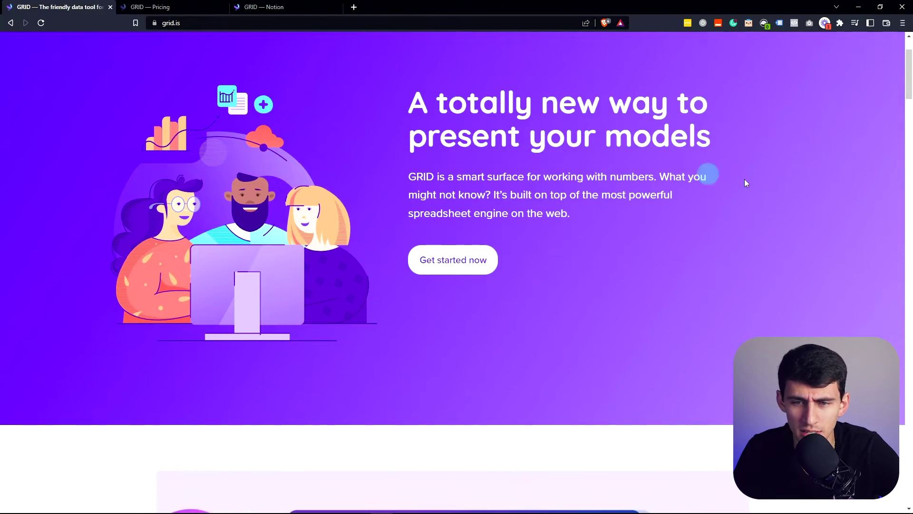
Step: Look through the GRID homepage, including the Scratchpad and Collab & Present sections
{"action": "scroll", "coordinate": [505, 163], "scroll_direction": "up", "scroll_amount": 2}
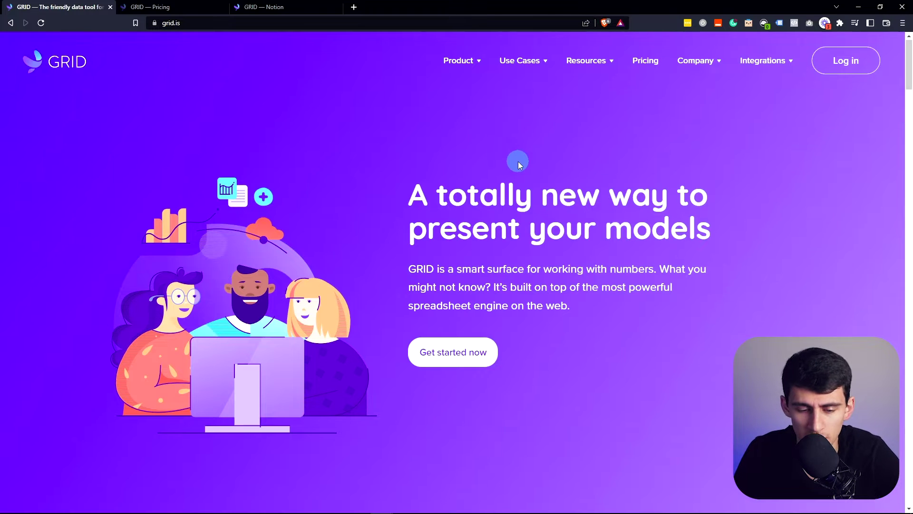
{"action": "scroll", "coordinate": [518, 162], "scroll_direction": "down", "scroll_amount": 9}
{"action": "scroll", "coordinate": [525, 191], "scroll_direction": "down", "scroll_amount": 15}
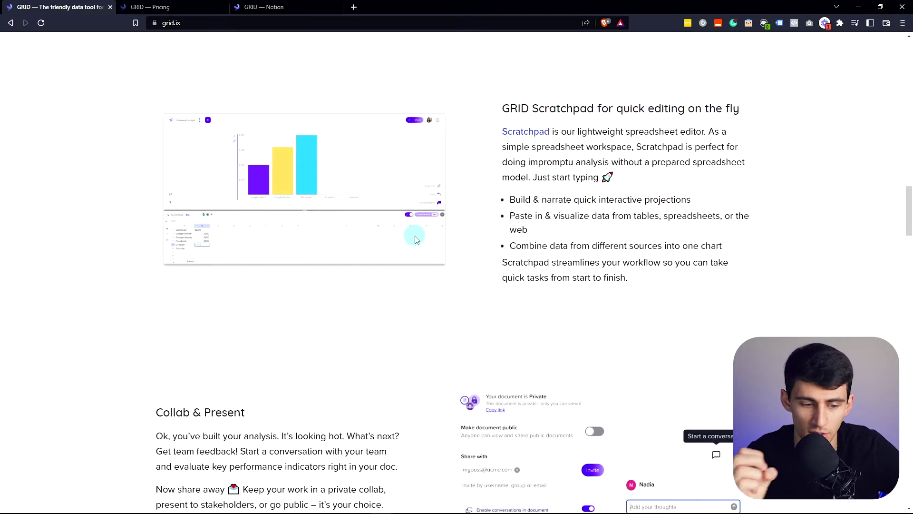
{"action": "scroll", "coordinate": [566, 264], "scroll_direction": "down", "scroll_amount": 4}
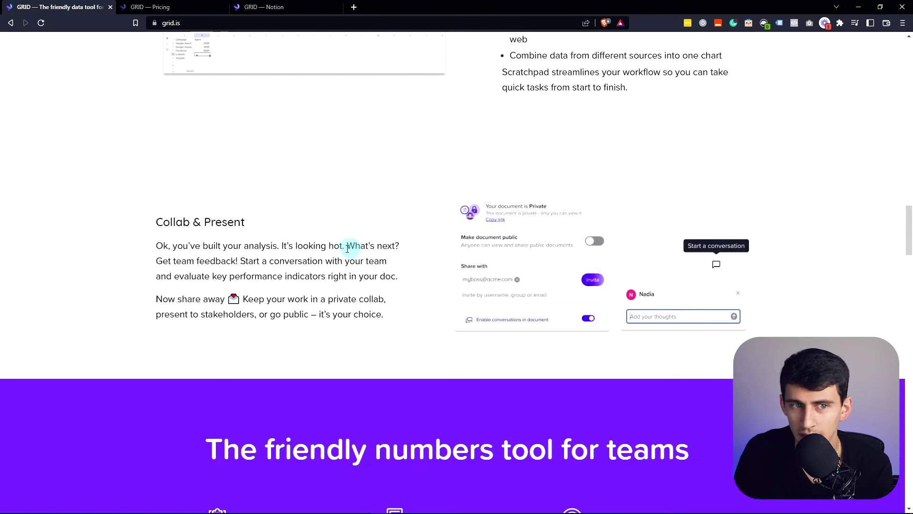
{"action": "key", "text": "Home"}
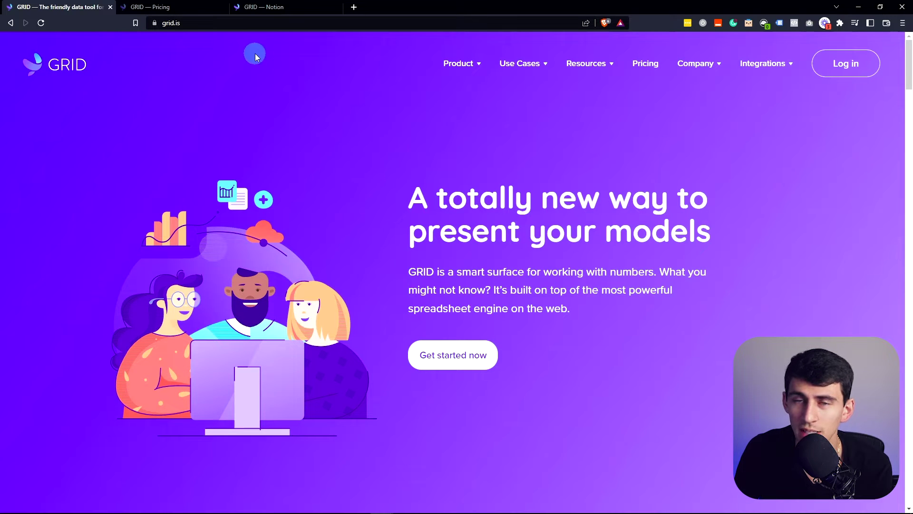
Step: Open the GRID pricing page and compare the features and prices of the Essential and Professional plans
{"action": "left_click", "coordinate": [217, 7]}
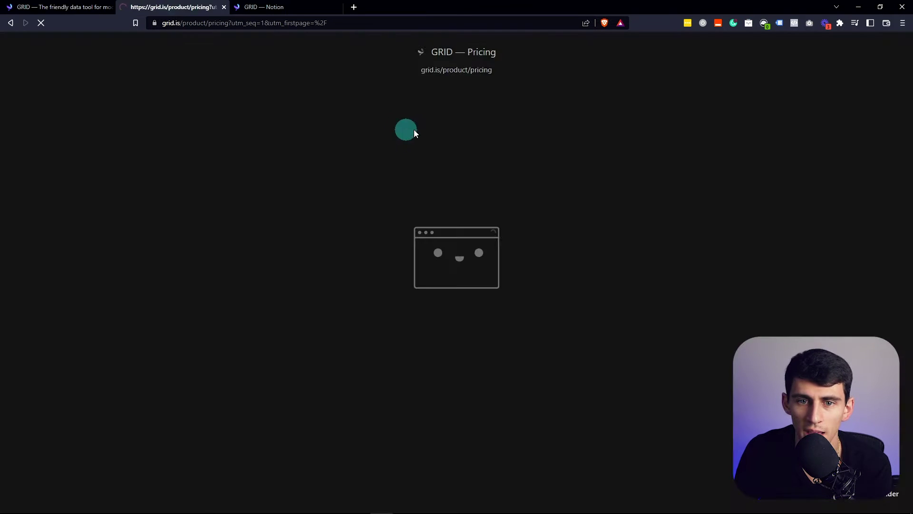
{"action": "scroll", "coordinate": [487, 263], "scroll_direction": "down", "scroll_amount": 3}
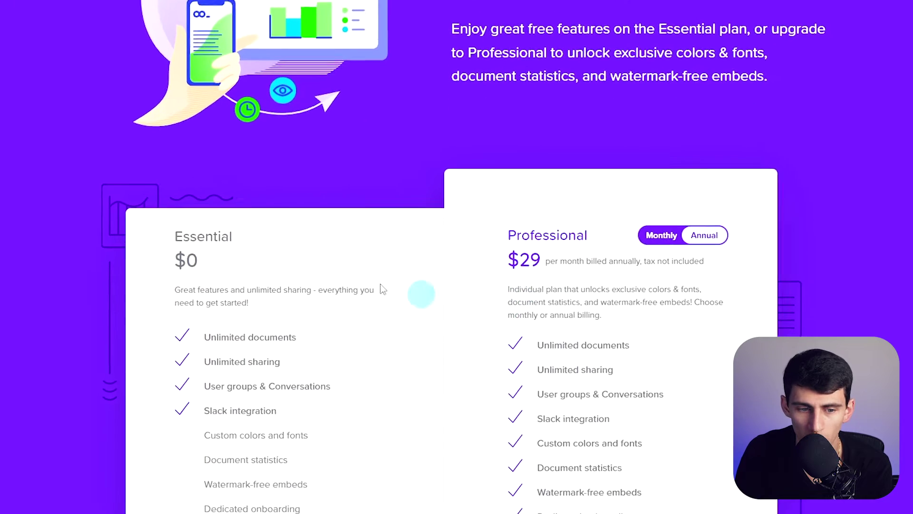
{"action": "scroll", "coordinate": [382, 289], "scroll_direction": "down", "scroll_amount": 4}
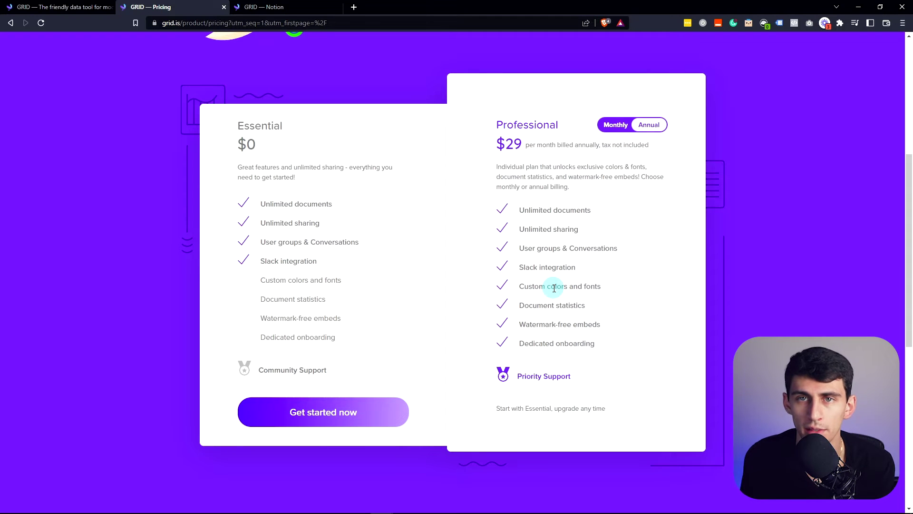
{"action": "triple_click", "coordinate": [520, 145]}
{"action": "left_click", "coordinate": [564, 172]}
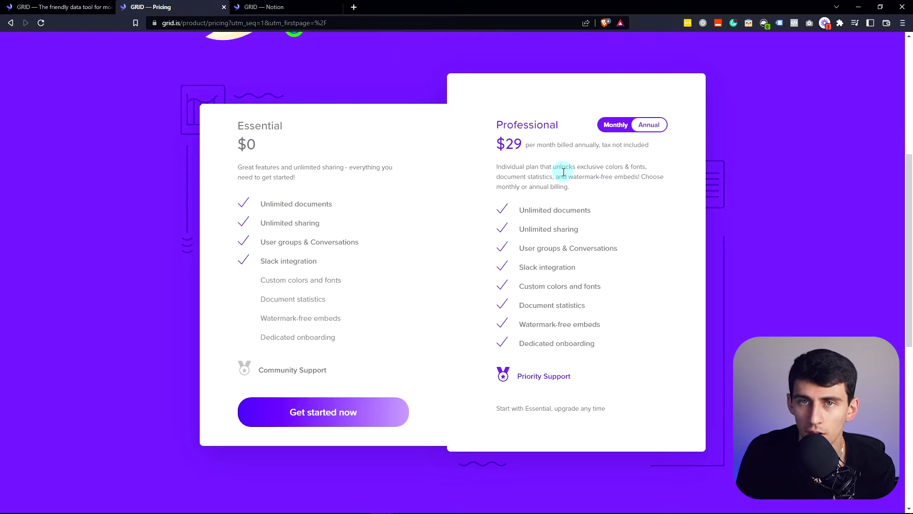
Step: Log in to GRID and open the Marketing Report & Projections preview from the featured templates
{"action": "scroll", "coordinate": [430, 126], "scroll_direction": "up", "scroll_amount": 6}
{"action": "left_click", "coordinate": [846, 61]}
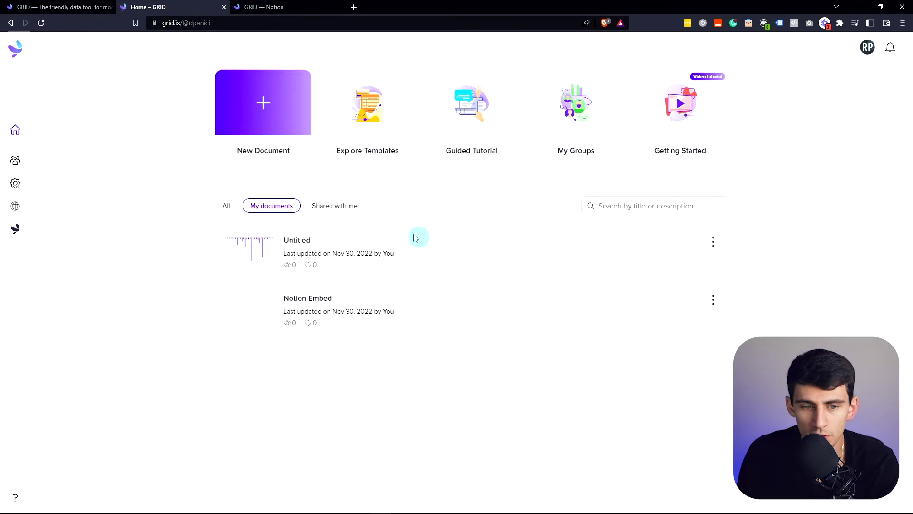
{"action": "left_click", "coordinate": [368, 133]}
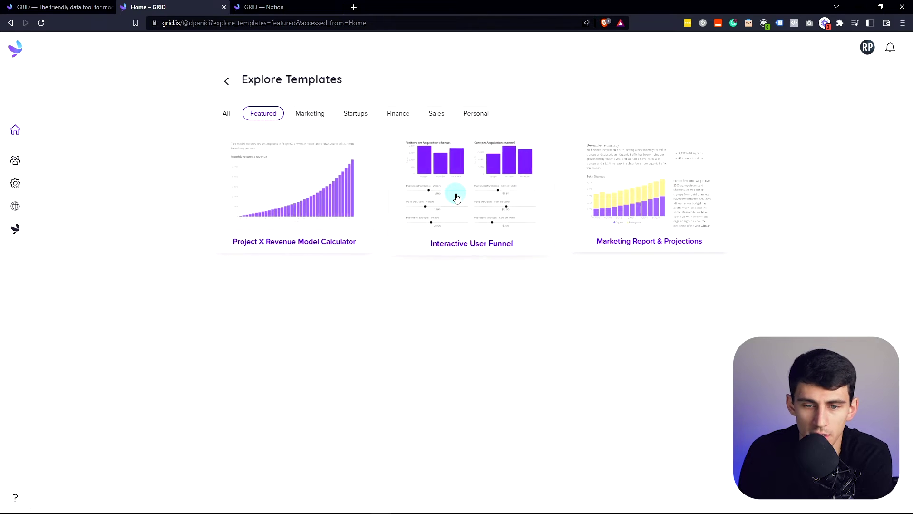
{"action": "left_click", "coordinate": [640, 194]}
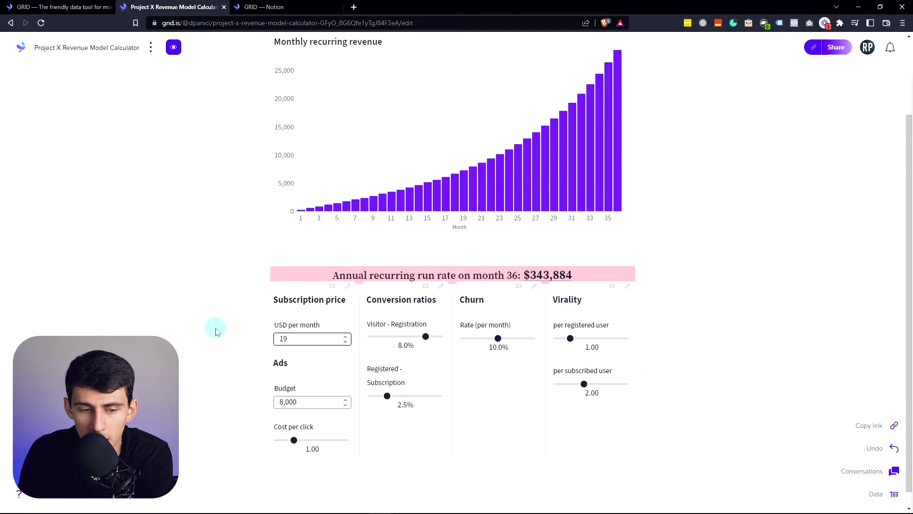
Step: Set the subscription price in the Project X Revenue Model Calculator to 10 USD per month and check the revenue chart
{"action": "key", "text": "Up"}
{"action": "scroll", "coordinate": [313, 339], "scroll_direction": "up", "scroll_amount": 2}
{"action": "key", "text": "BackSpace"}
{"action": "key", "text": "BackSpace"}
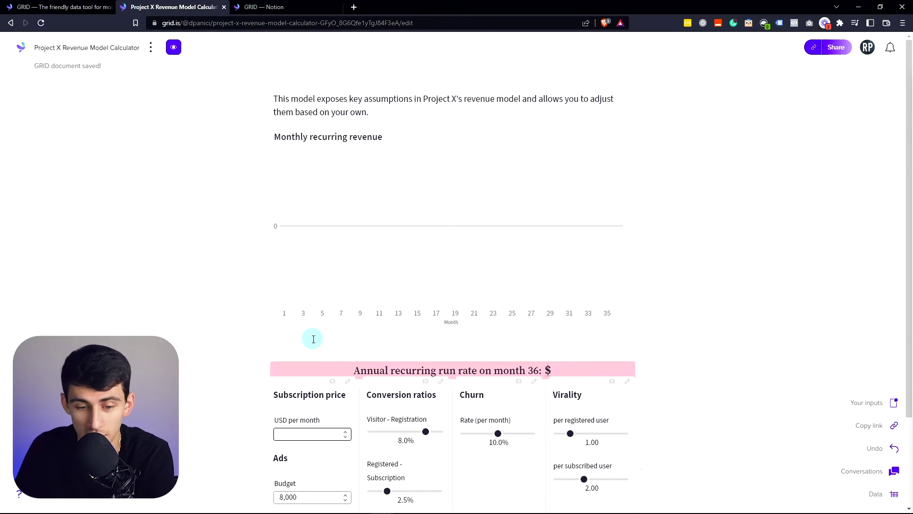
{"action": "type", "text": "10"}
{"action": "left_click", "coordinate": [313, 338]}
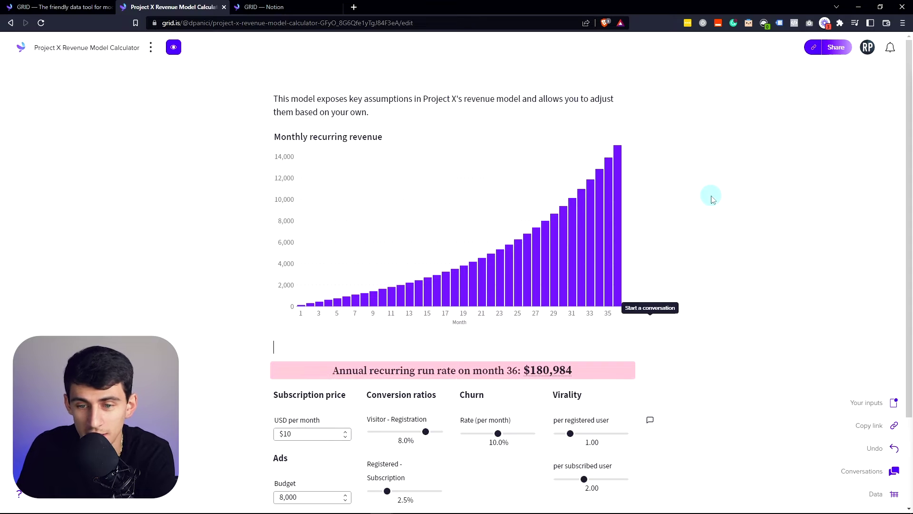
{"action": "mouse_move", "coordinate": [611, 298]}
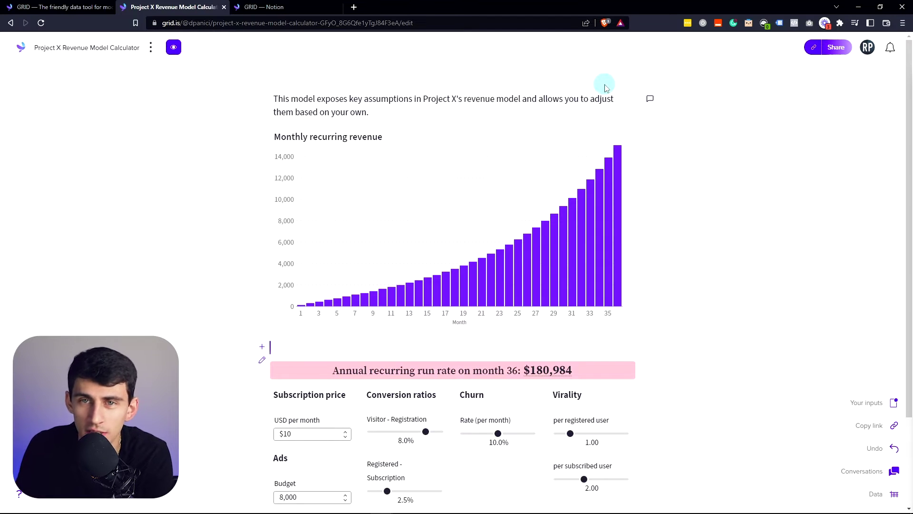
{"action": "scroll", "coordinate": [558, 155], "scroll_direction": "down", "scroll_amount": 2}
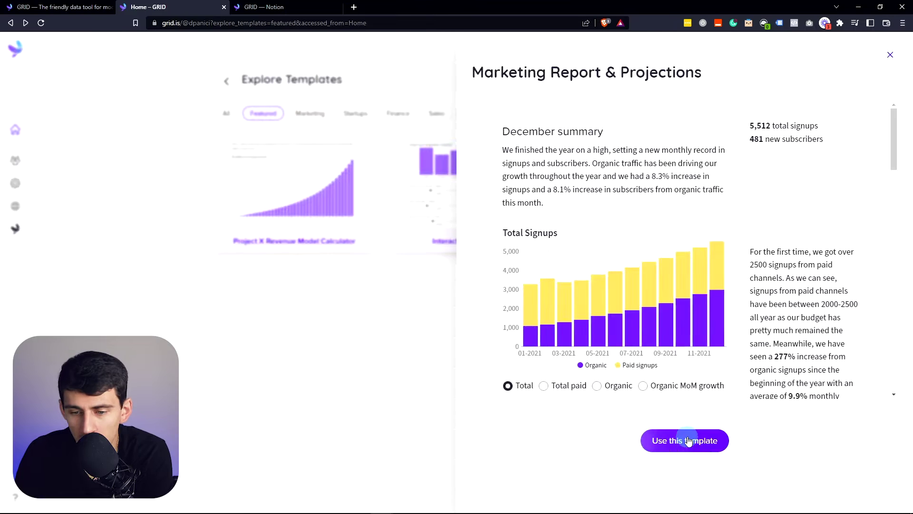
Step: Create a document from the Marketing Report & Projections template and look over its charts
{"action": "left_click", "coordinate": [682, 438]}
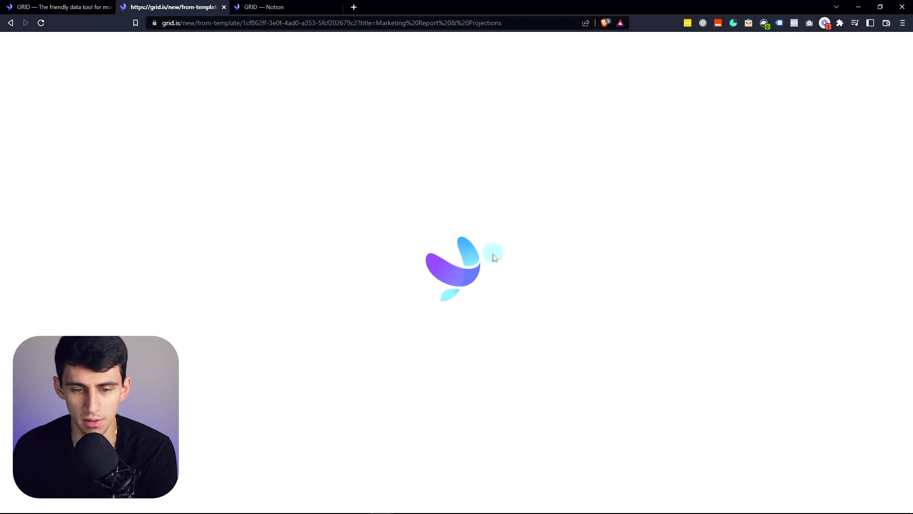
{"action": "scroll", "coordinate": [418, 220], "scroll_direction": "down", "scroll_amount": 4}
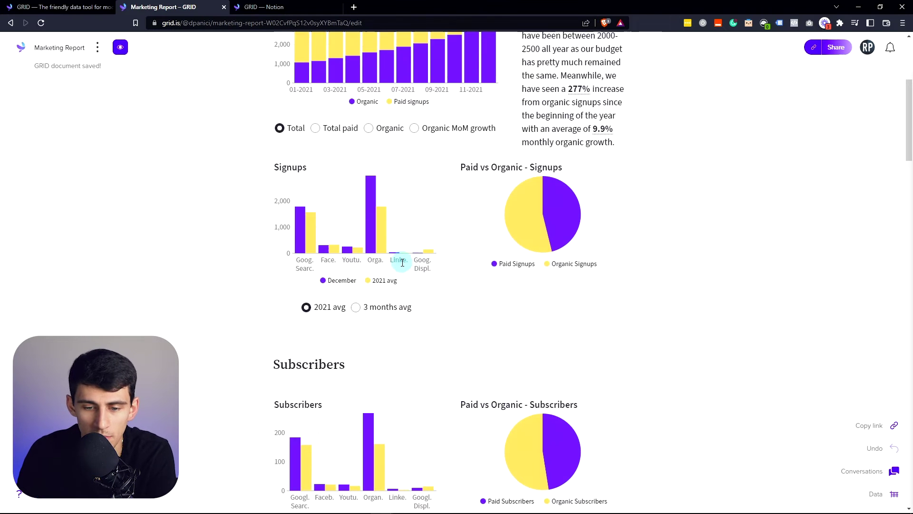
{"action": "scroll", "coordinate": [414, 214], "scroll_direction": "up", "scroll_amount": 3}
{"action": "scroll", "coordinate": [418, 195], "scroll_direction": "up", "scroll_amount": 1}
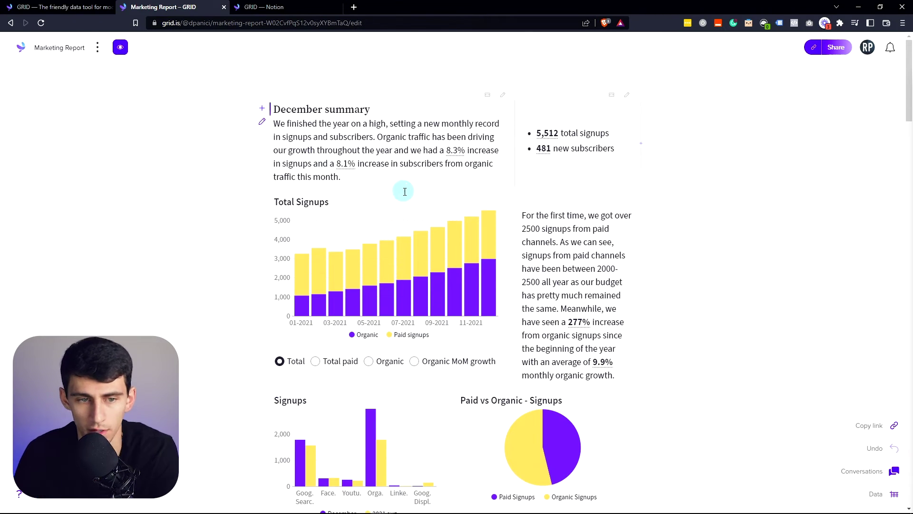
Step: View the essential settings of the Total Signups column chart and close them
{"action": "right_click", "coordinate": [319, 254]}
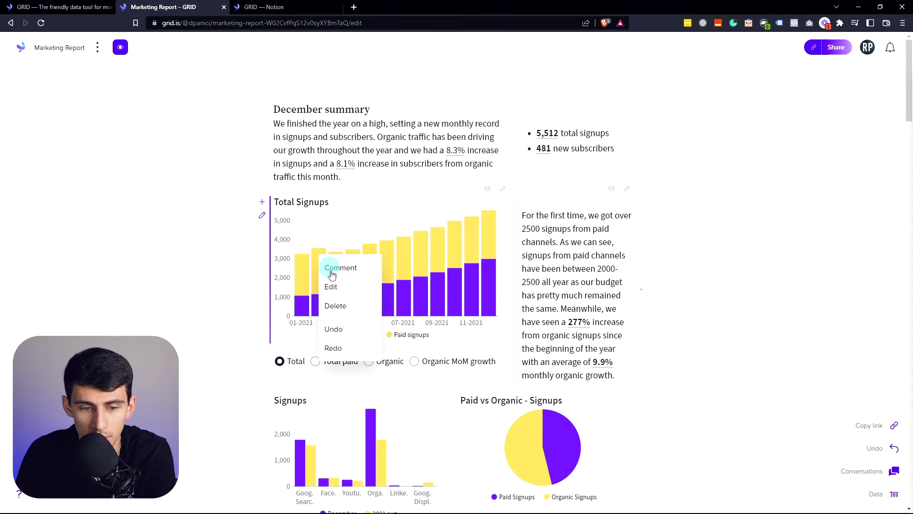
{"action": "left_click", "coordinate": [330, 286]}
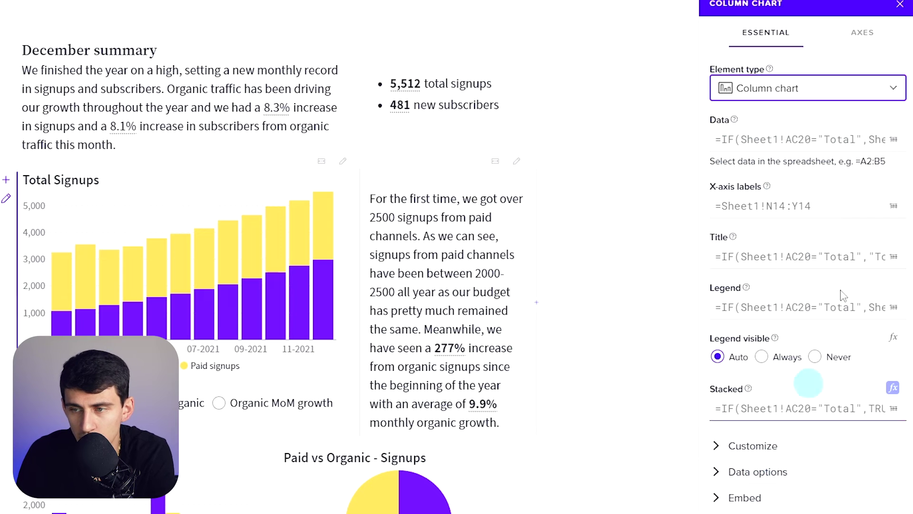
{"action": "left_click", "coordinate": [899, 4]}
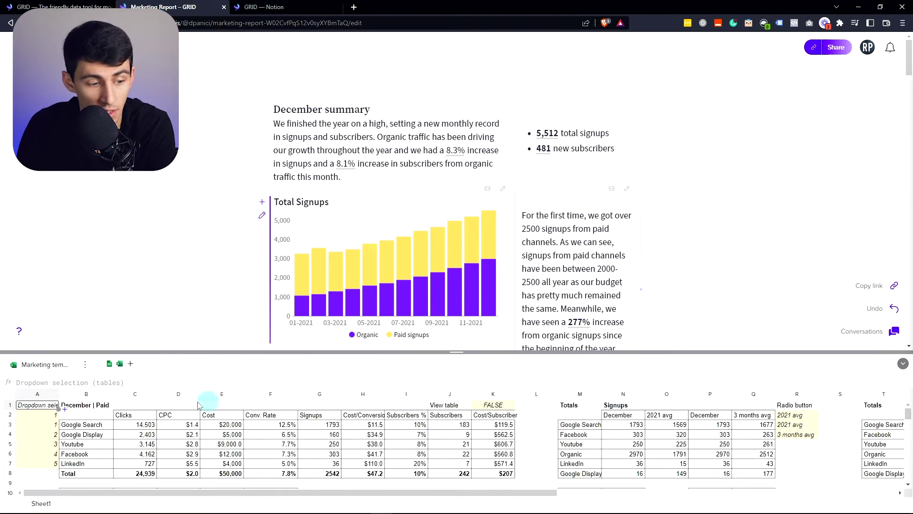
Step: Open the Total Signups chart for editing alongside its spreadsheet data and examine how its settings feed the chart
{"action": "right_click", "coordinate": [401, 250]}
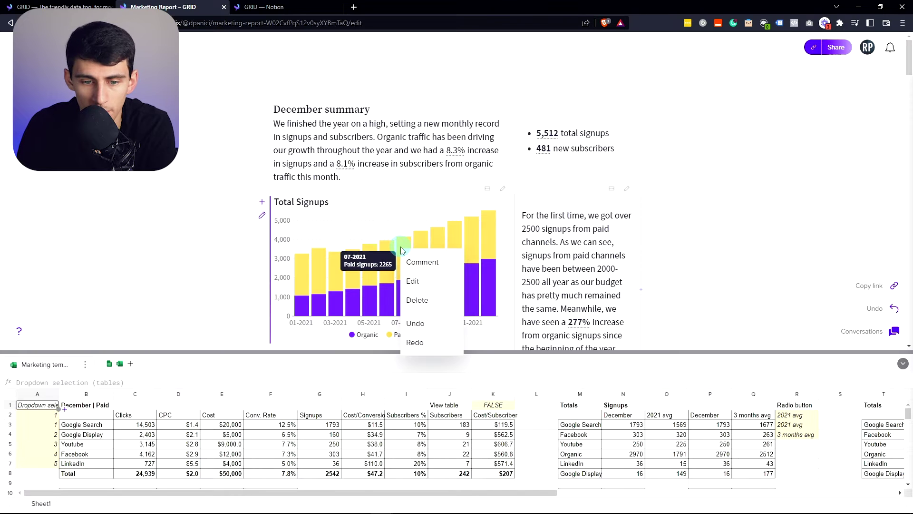
{"action": "left_click", "coordinate": [413, 281]}
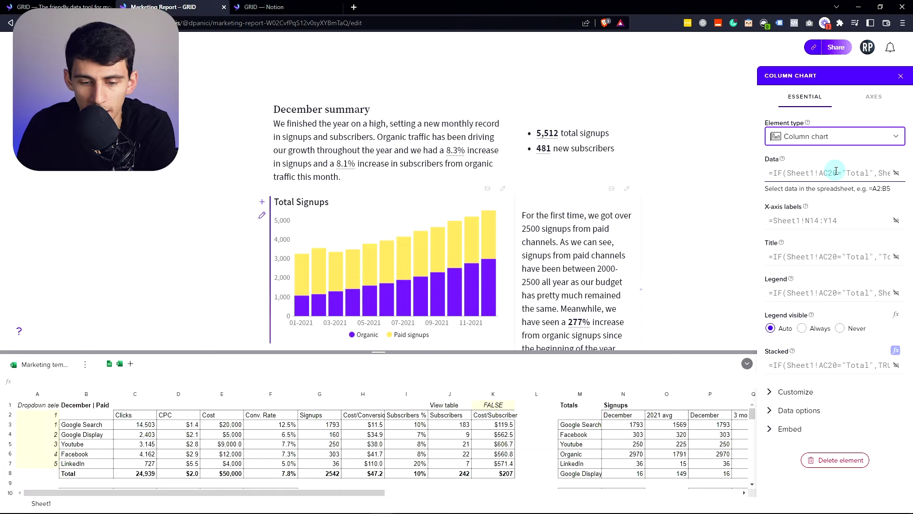
{"action": "scroll", "coordinate": [483, 312], "scroll_direction": "down", "scroll_amount": 2}
{"action": "scroll", "coordinate": [484, 312], "scroll_direction": "up", "scroll_amount": 2}
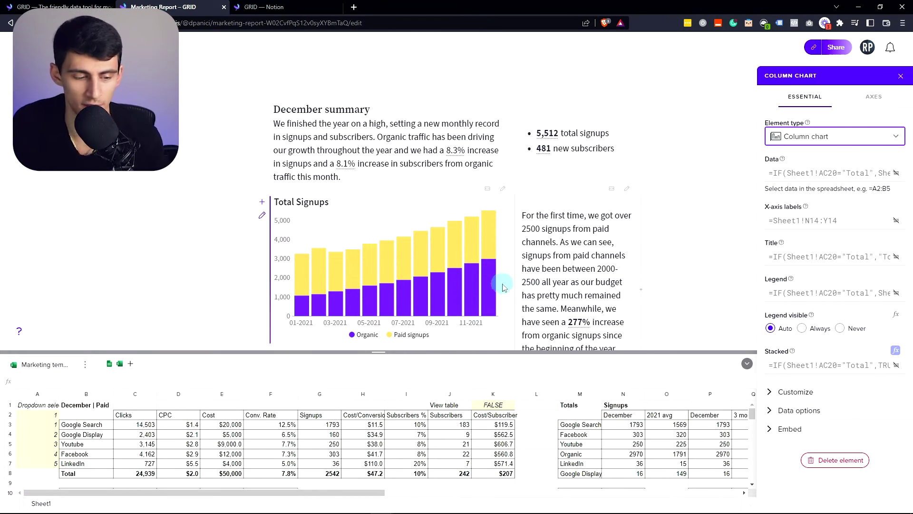
{"action": "mouse_move", "coordinate": [404, 287]}
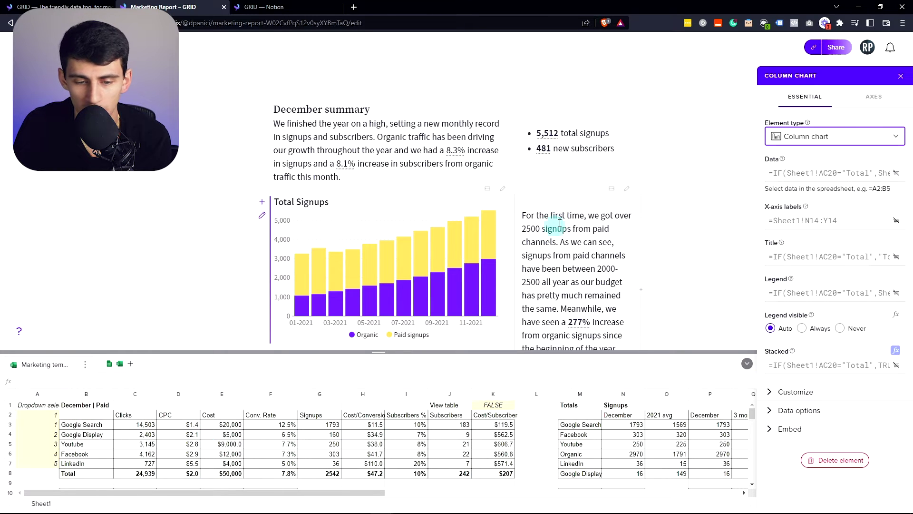
{"action": "scroll", "coordinate": [419, 264], "scroll_direction": "down", "scroll_amount": 1}
{"action": "mouse_move", "coordinate": [419, 264]}
{"action": "scroll", "coordinate": [552, 207], "scroll_direction": "up", "scroll_amount": 1}
{"action": "scroll", "coordinate": [553, 207], "scroll_direction": "down", "scroll_amount": 1}
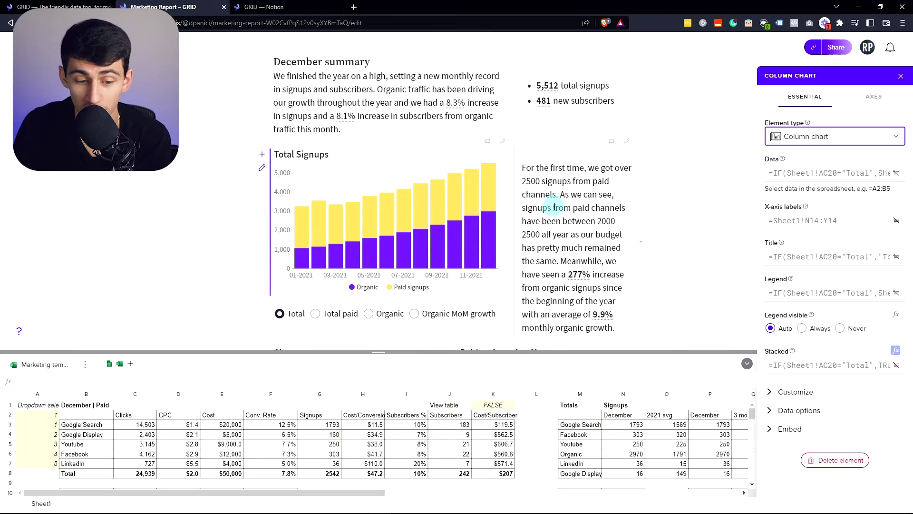
{"action": "scroll", "coordinate": [555, 207], "scroll_direction": "up", "scroll_amount": 1}
Step: Inspect which spreadsheet cells supply the Total Signups chart's x-axis labels and title, and look through the surrounding data
{"action": "left_click", "coordinate": [811, 220]}
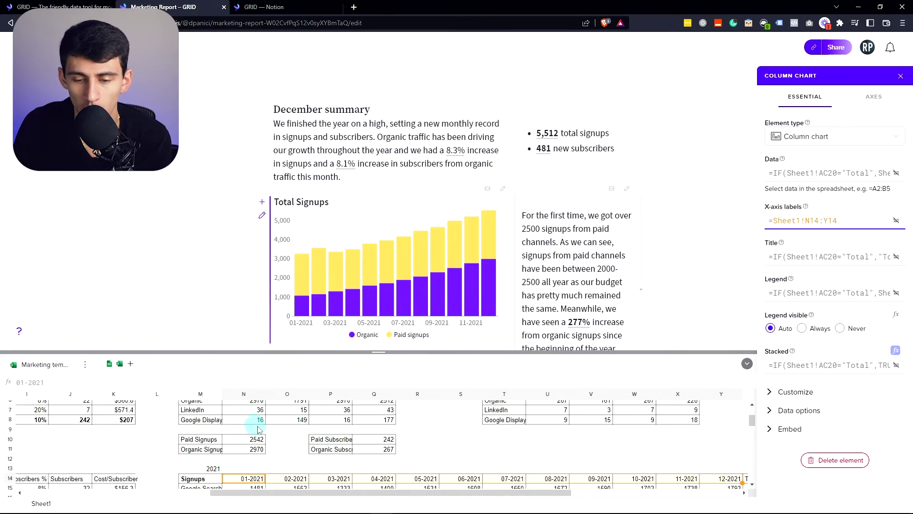
{"action": "scroll", "coordinate": [452, 328], "scroll_direction": "down", "scroll_amount": 2}
{"action": "scroll", "coordinate": [438, 443], "scroll_direction": "down", "scroll_amount": 1}
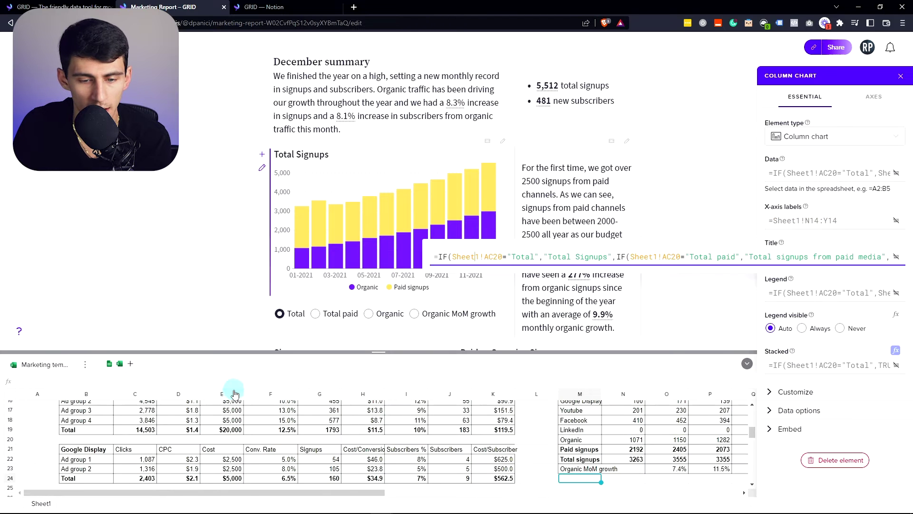
{"action": "scroll", "coordinate": [353, 434], "scroll_direction": "up", "scroll_amount": 3}
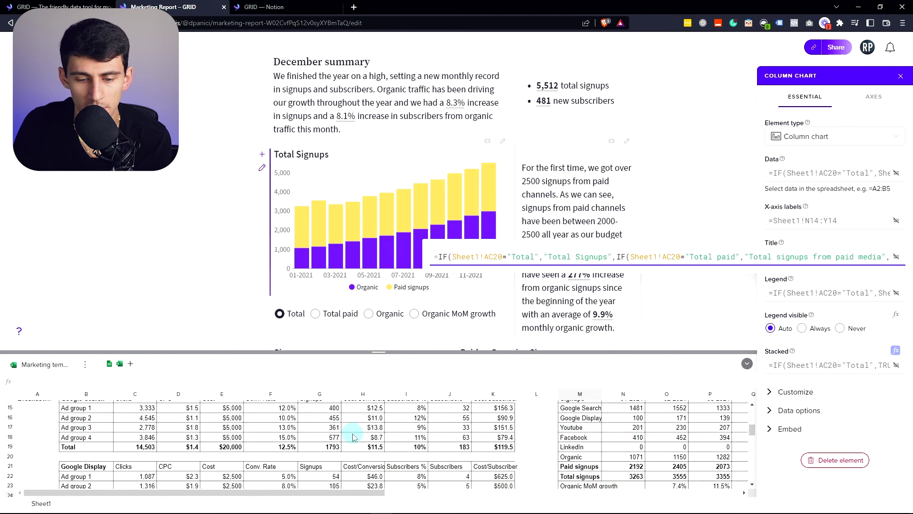
{"action": "scroll", "coordinate": [354, 436], "scroll_direction": "right", "scroll_amount": 5}
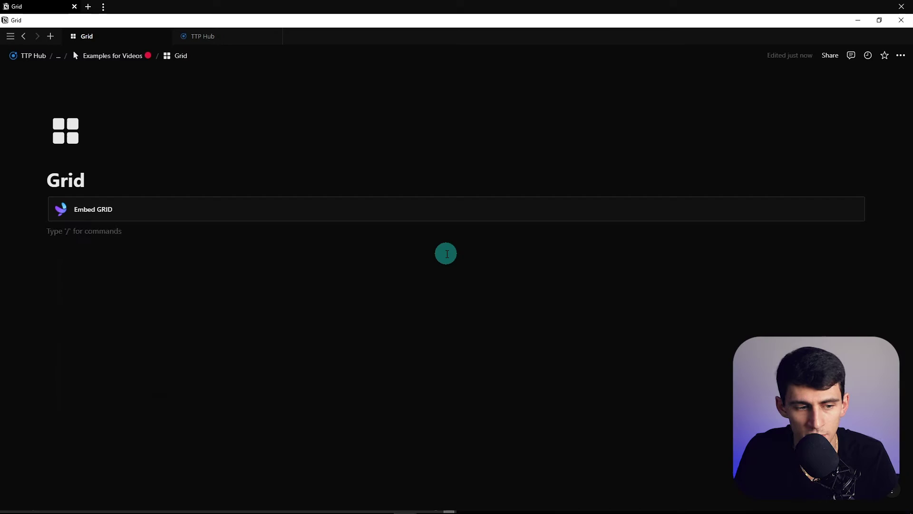
Step: On the Grid page in Notion, insert two inline databases below the GRID embed, titled Sales Projections and Demographics
{"action": "type", "text": "/database"}
{"action": "key", "text": "Return"}
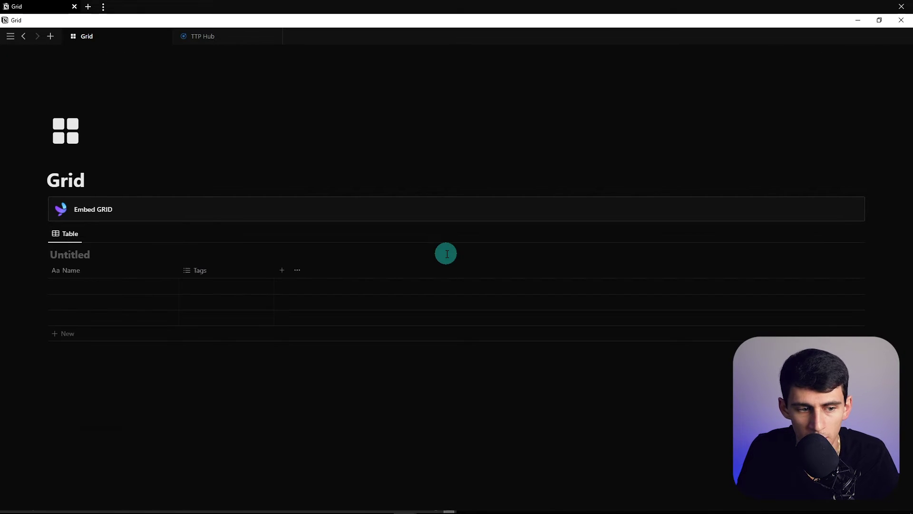
{"action": "left_click", "coordinate": [179, 385]}
{"action": "type", "text": "/database"}
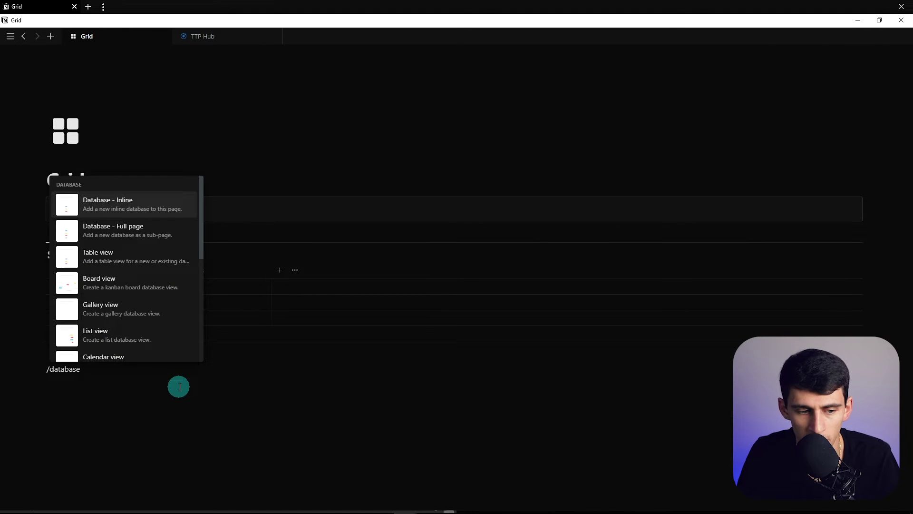
{"action": "key", "text": "Return"}
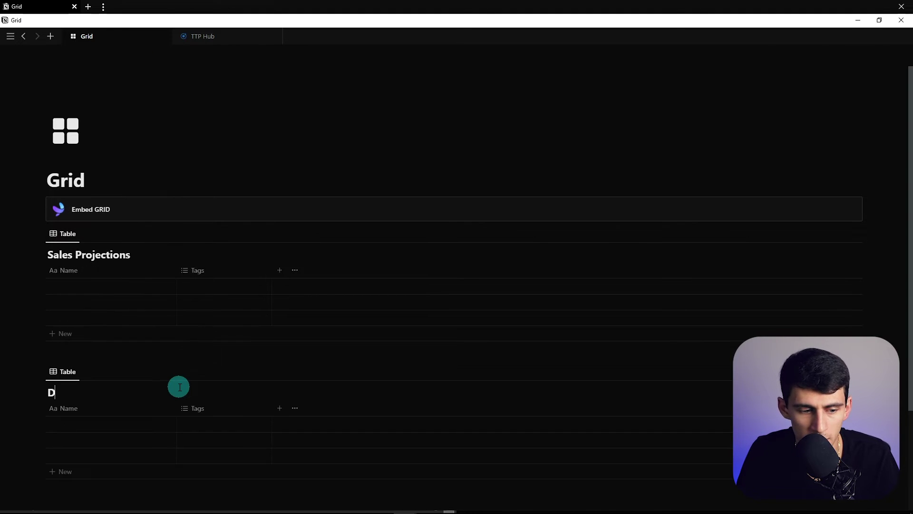
{"action": "type", "text": "Demographics"}
Step: Rename the Sales Projections database as Digital Marketing Metrics
{"action": "triple_click", "coordinate": [84, 259]}
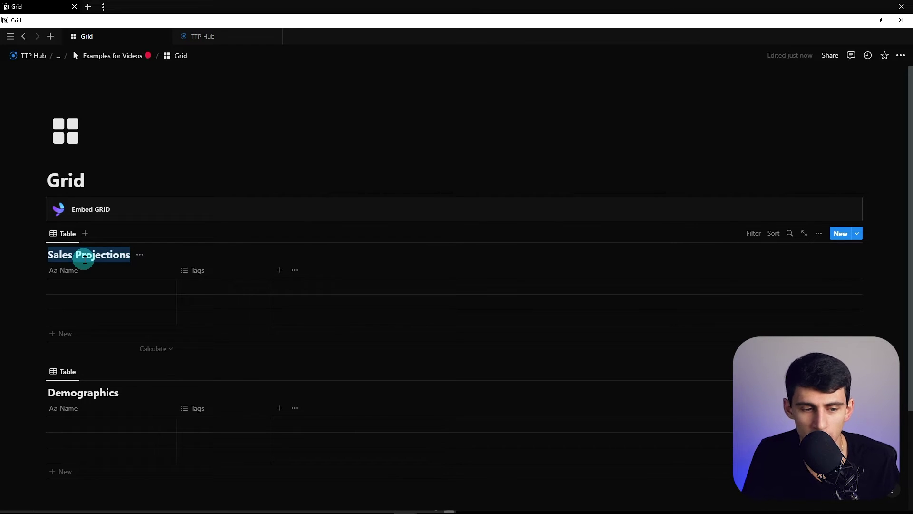
{"action": "key", "text": "BackSpace"}
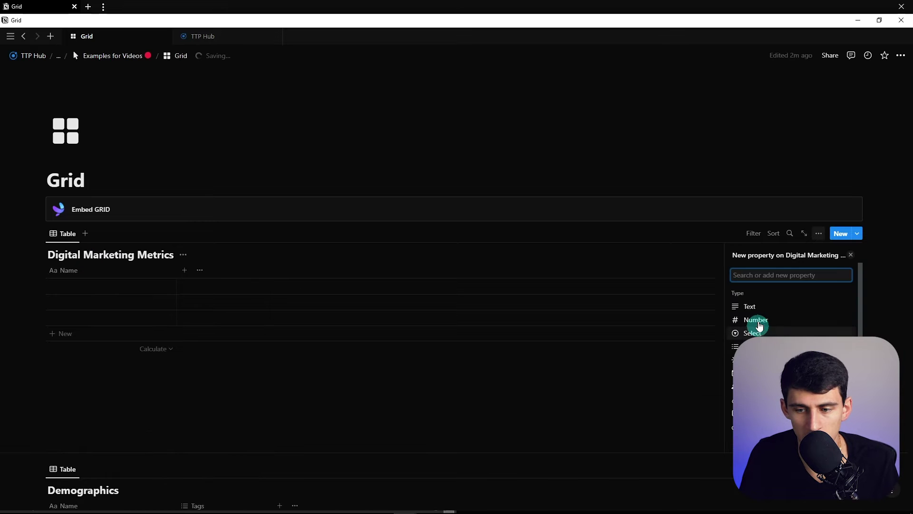
Step: Add the number properties Impressions, Clicks, Cost and Conversions to the Digital Marketing Metrics database
{"action": "left_click", "coordinate": [757, 320]}
{"action": "left_click", "coordinate": [219, 270]}
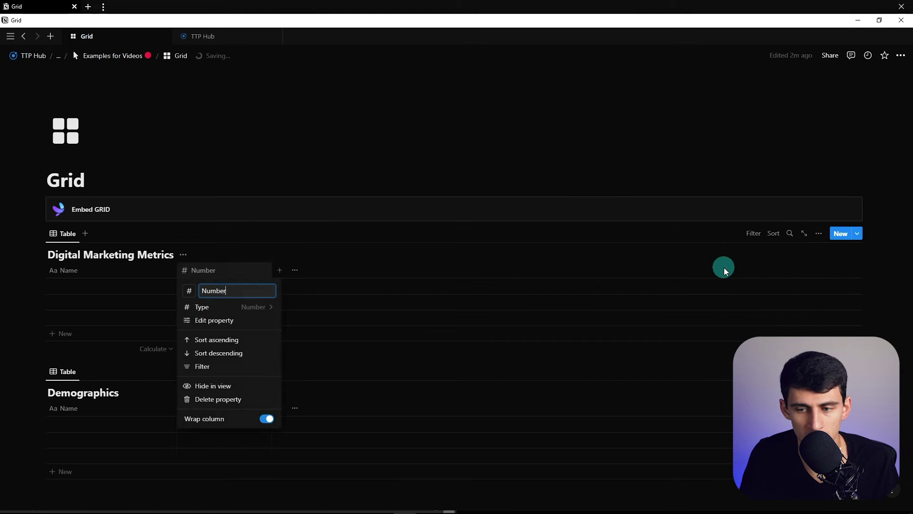
{"action": "double_click", "coordinate": [234, 290]}
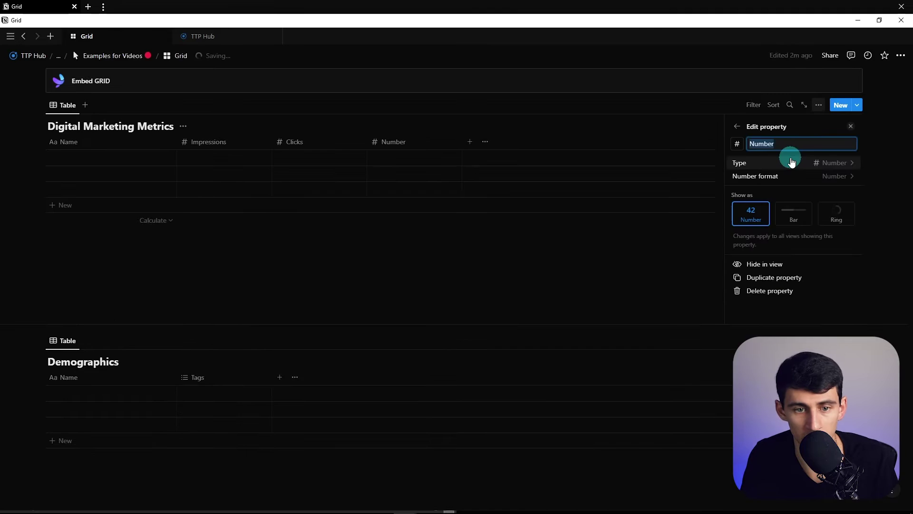
{"action": "type", "text": "Conversions"}
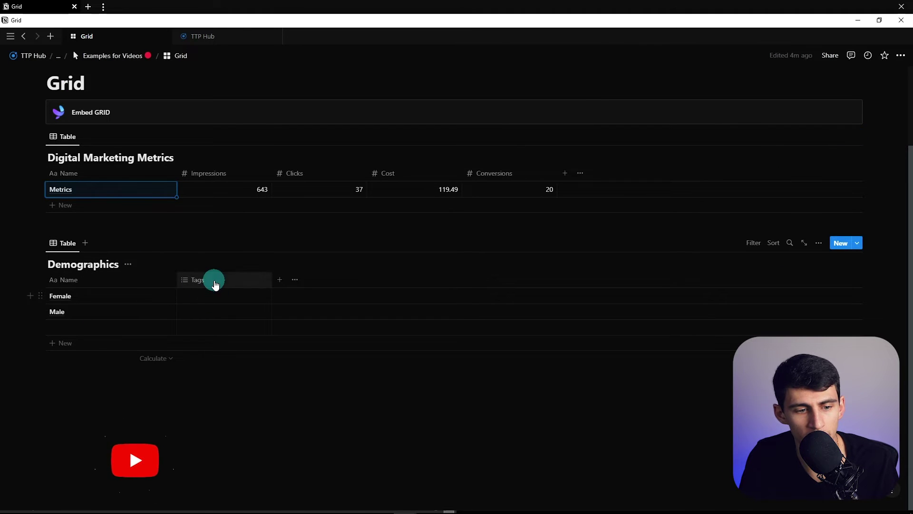
Step: Make the Demographics database's Tags property a percent number, with 42% for Female and 58% for Male
{"action": "left_click", "coordinate": [215, 284]}
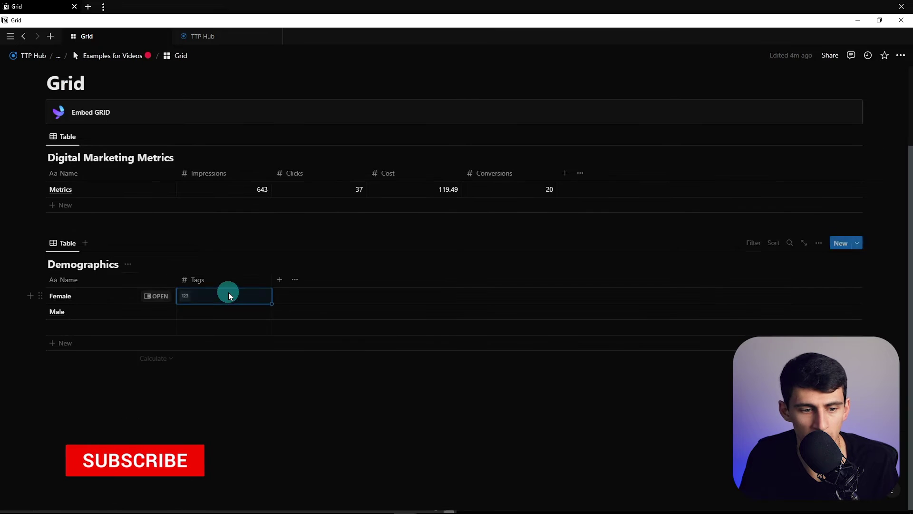
{"action": "type", "text": "42"}
{"action": "key", "text": "Return"}
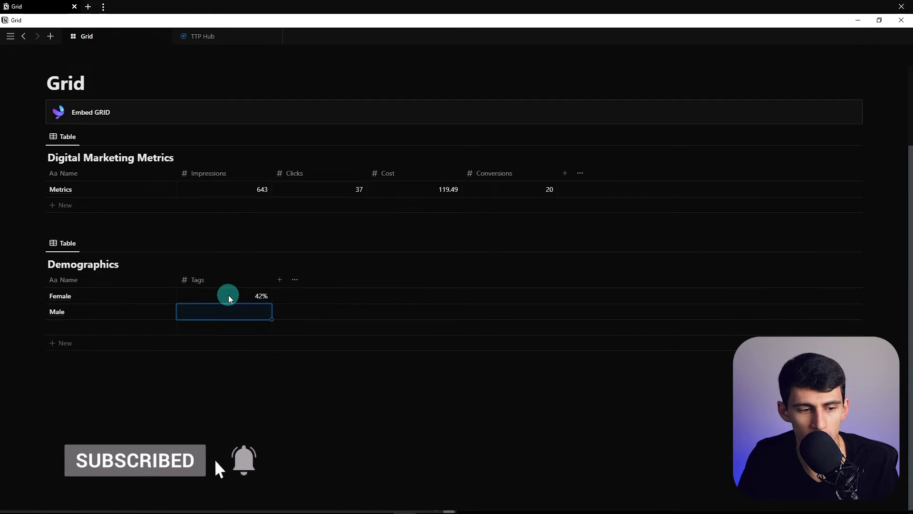
{"action": "type", "text": "58"}
{"action": "key", "text": "Return"}
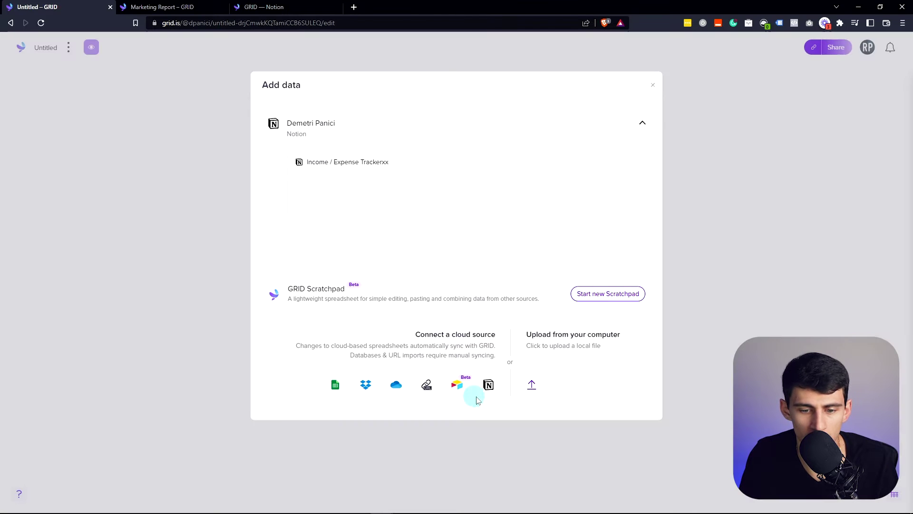
Step: Switch to GRID and connect Notion as a data source, granting access to the Digital Marketing Metrics and Demographics databases
{"action": "left_click", "coordinate": [478, 397]}
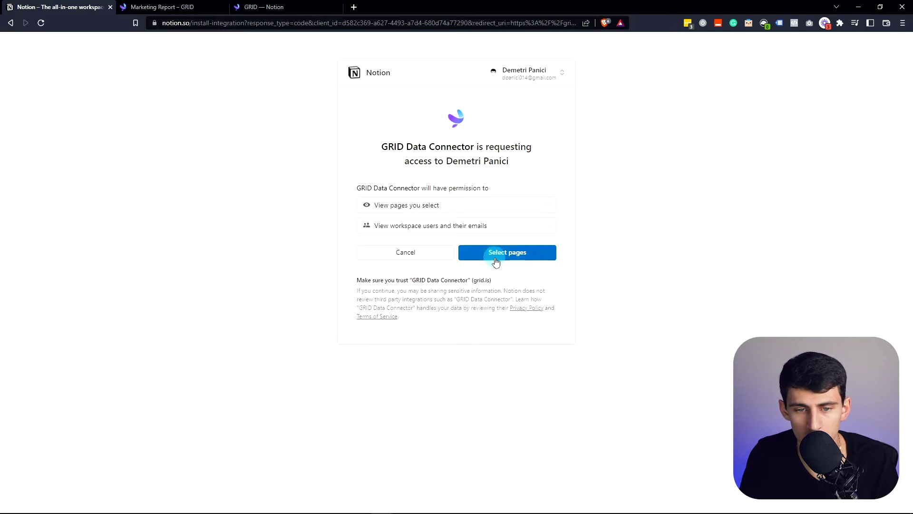
{"action": "left_click", "coordinate": [495, 257]}
{"action": "type", "text": "Digital Marketing"}
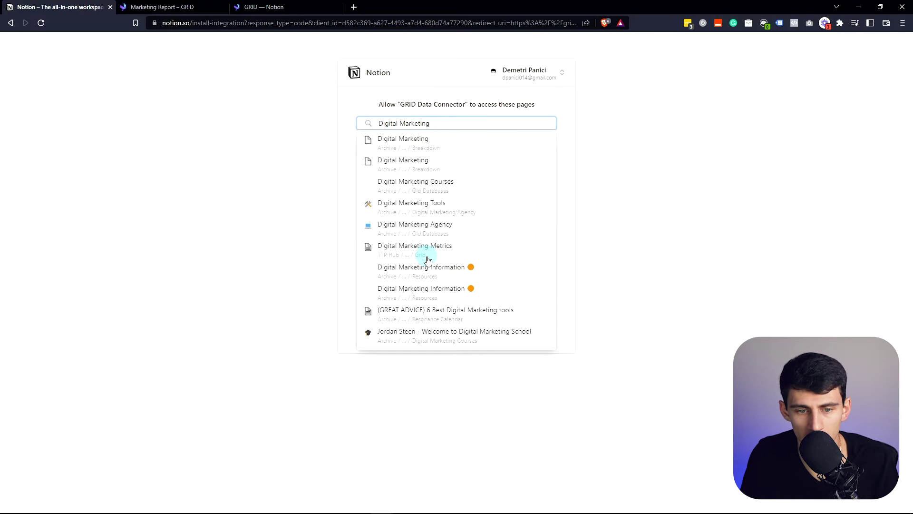
{"action": "left_click", "coordinate": [440, 159]}
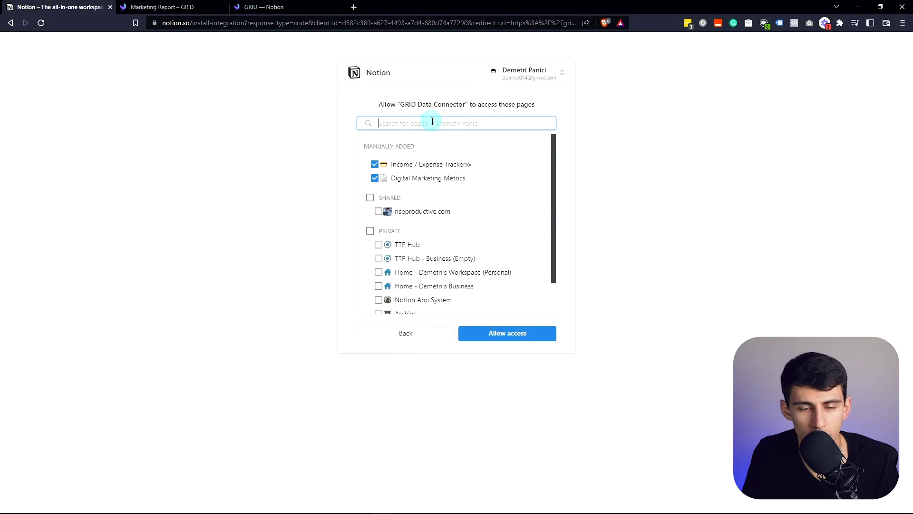
{"action": "type", "text": "Demogra"}
{"action": "left_click", "coordinate": [507, 333]}
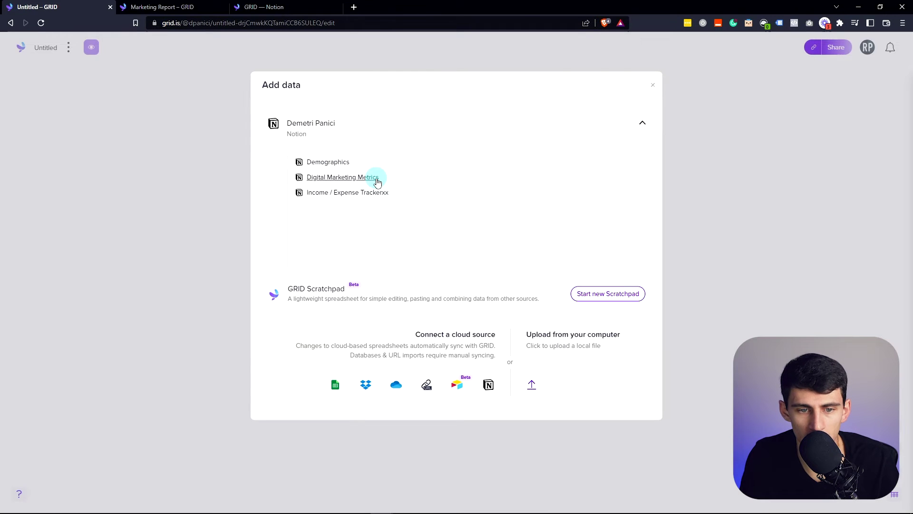
Step: Add the Digital Marketing Metrics database as data and insert a column chart plotting cells B1:C2
{"action": "left_click", "coordinate": [377, 182]}
{"action": "left_click", "coordinate": [500, 263]}
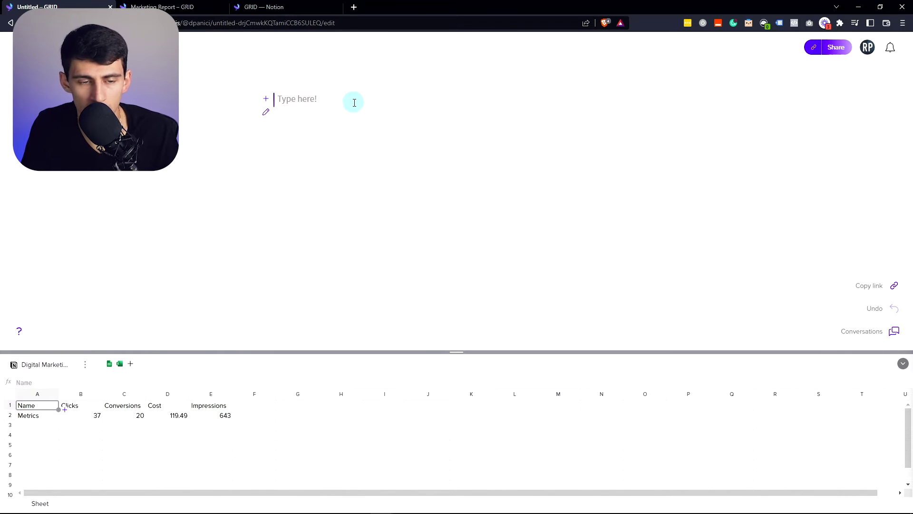
{"action": "type", "text": "/"}
{"action": "key", "text": "Return"}
{"action": "left_click_drag", "start_coordinate": [80, 405], "coordinate": [117, 420]}
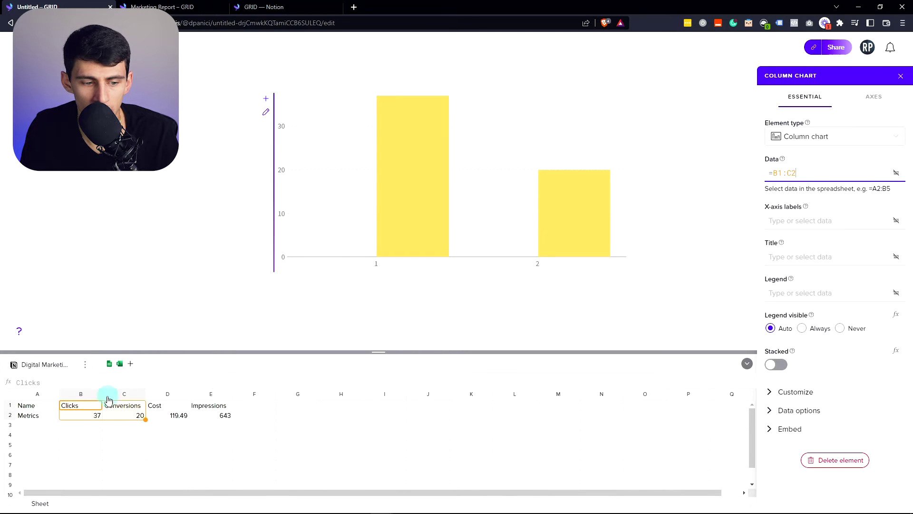
{"action": "left_click_drag", "start_coordinate": [78, 398], "coordinate": [129, 420]}
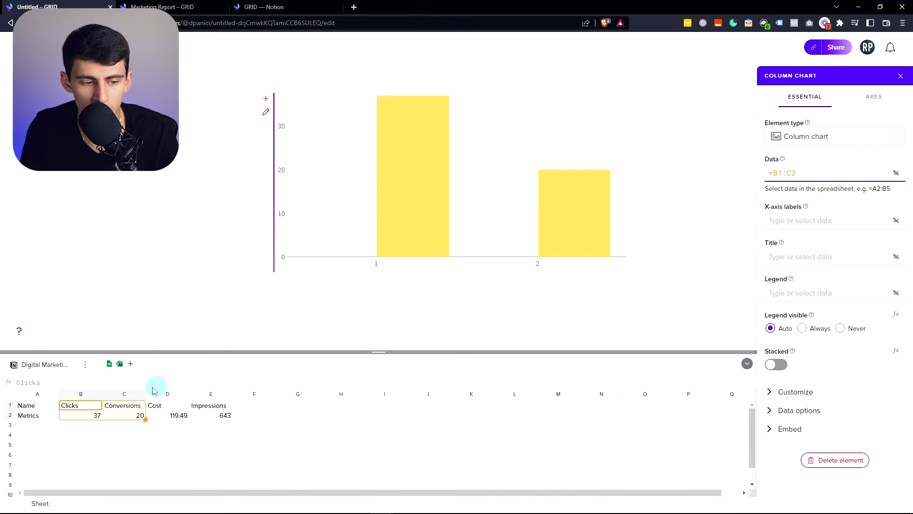
Step: Add a new GRID Scratchpad and the Notion Demographics database as further data sources in the document
{"action": "left_click", "coordinate": [119, 363]}
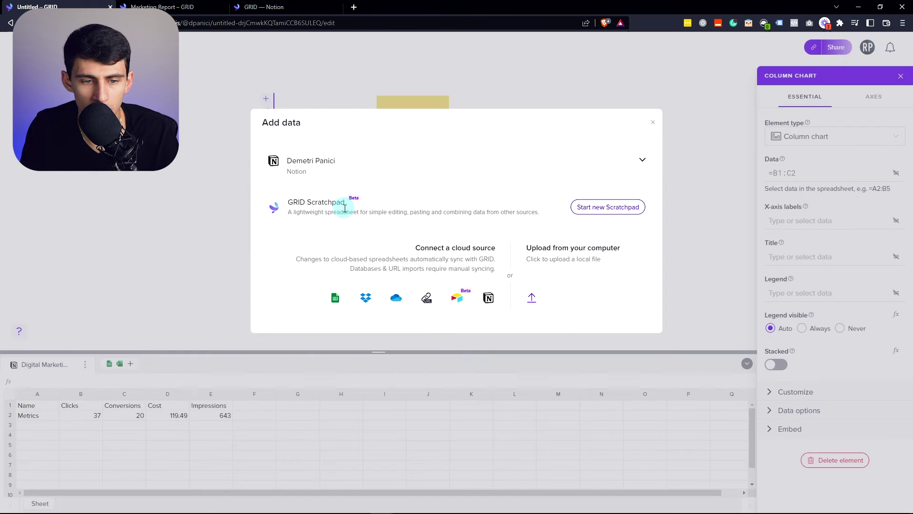
{"action": "left_click", "coordinate": [689, 208]}
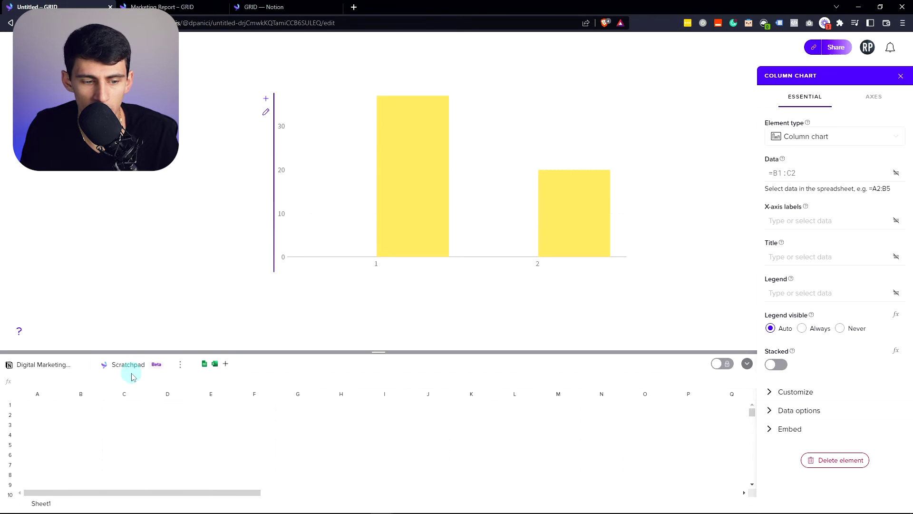
{"action": "left_click", "coordinate": [50, 365]}
{"action": "left_click", "coordinate": [215, 363]}
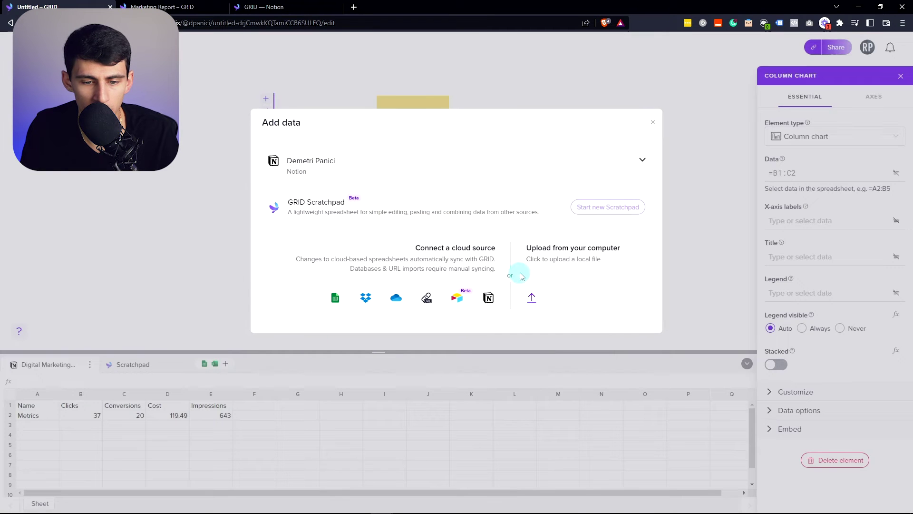
{"action": "left_click", "coordinate": [313, 172]}
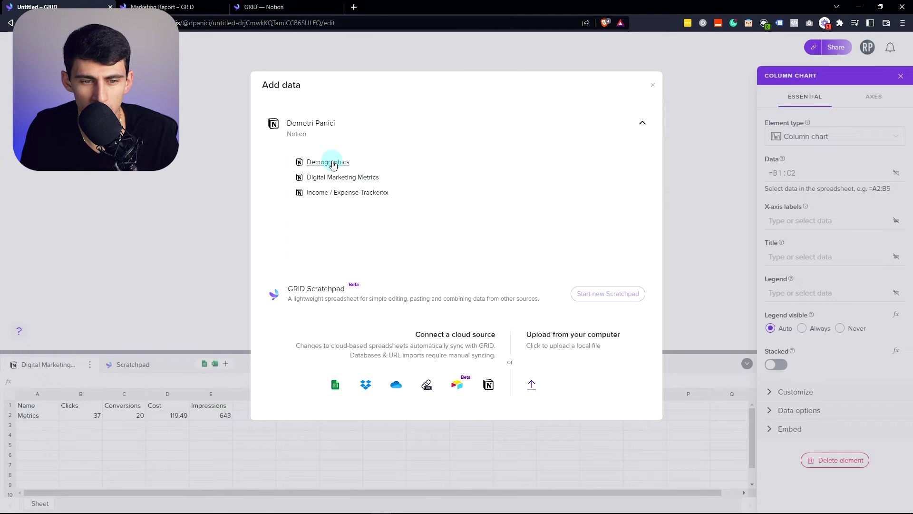
{"action": "left_click", "coordinate": [333, 164]}
{"action": "left_click", "coordinate": [522, 265]}
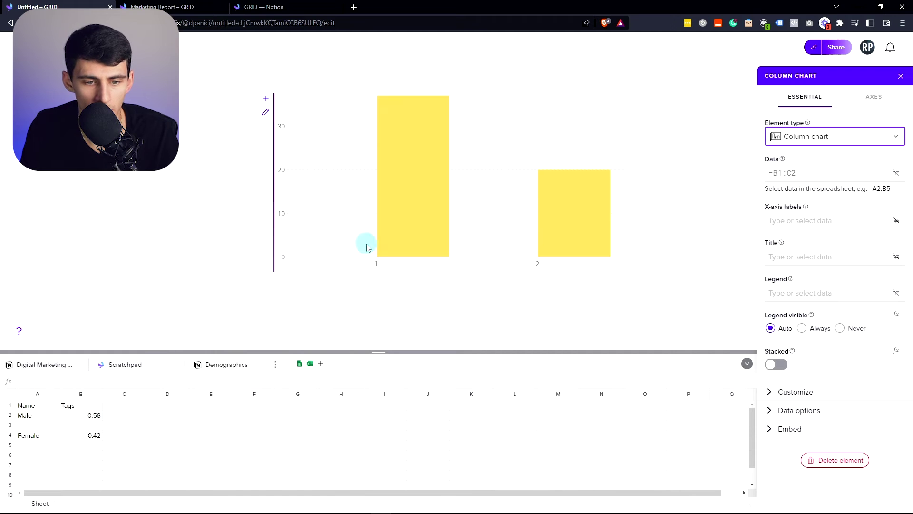
Step: In the Scratchpad, enter Gender, Male and Female in cells A1 to A3
{"action": "left_click", "coordinate": [138, 362]}
{"action": "left_click", "coordinate": [246, 375]}
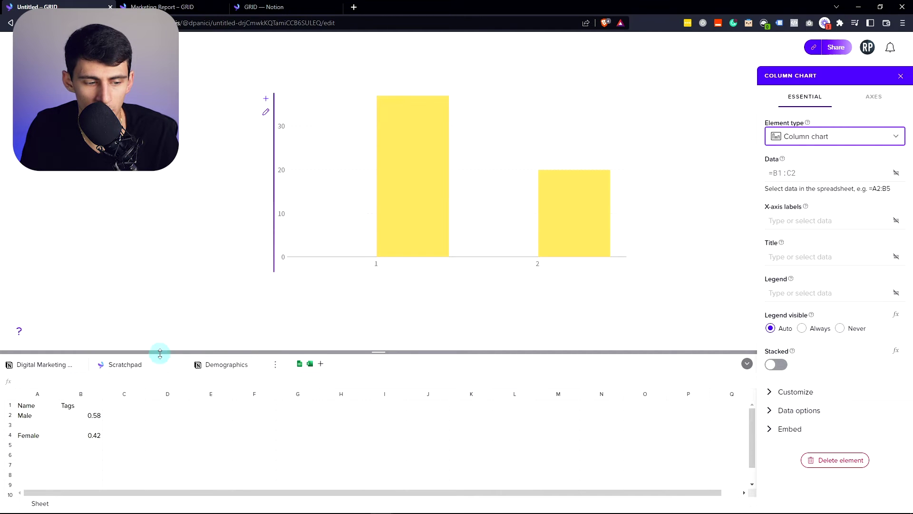
{"action": "left_click", "coordinate": [114, 366]}
{"action": "left_click", "coordinate": [33, 408]}
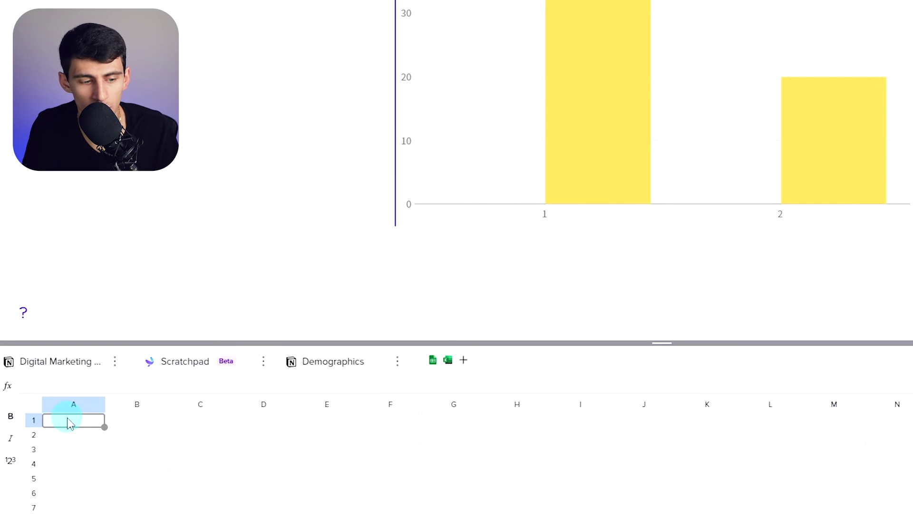
{"action": "type", "text": "Gender"}
{"action": "key", "text": "Return"}
{"action": "type", "text": "Male"}
{"action": "key", "text": "Return"}
{"action": "type", "text": "F"}
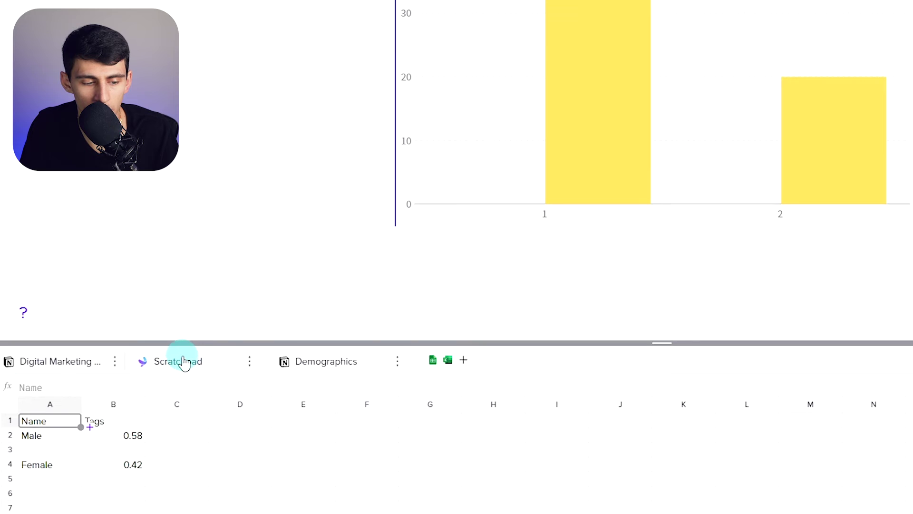
Step: Enter 58% beside Male and 42% beside Female in column B of the Scratchpad
{"action": "left_click", "coordinate": [183, 362]}
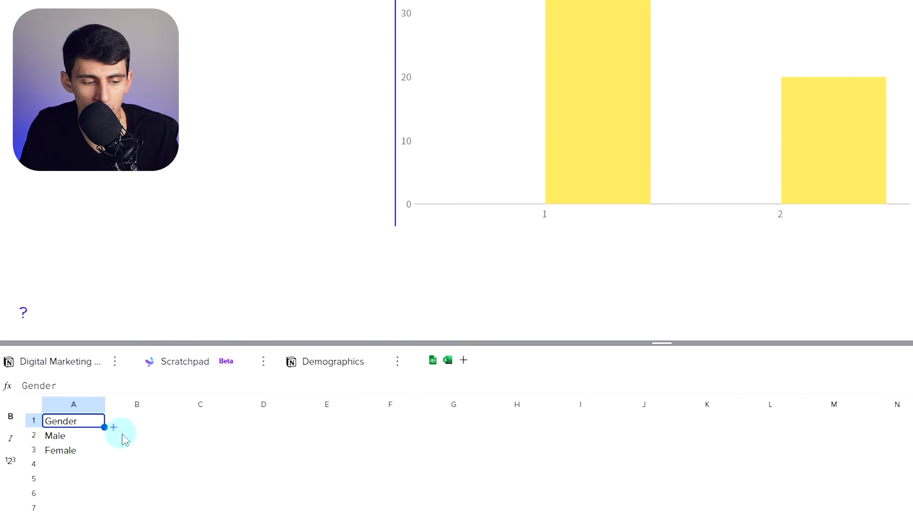
{"action": "left_click", "coordinate": [124, 434]}
{"action": "type", "text": "58%"}
{"action": "key", "text": "Return"}
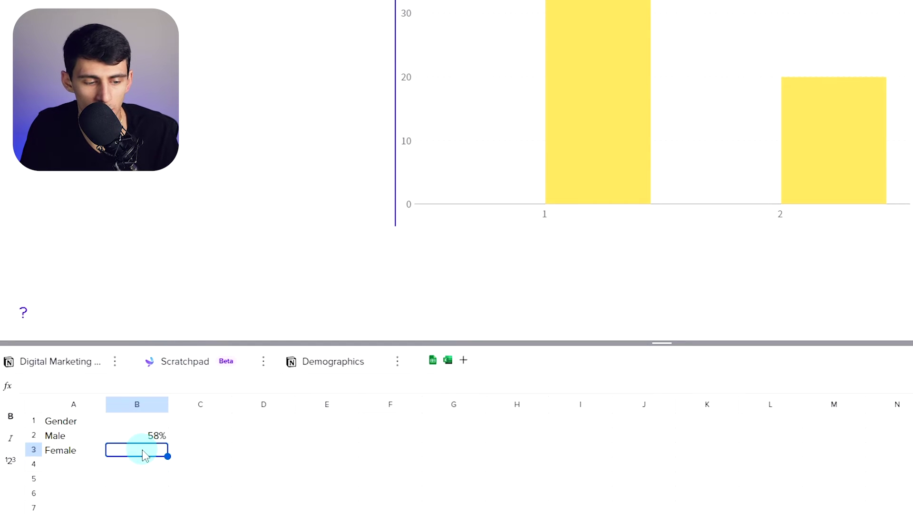
Step: Try changing the column chart to a pie chart that uses Scratchpad column A as its data
{"action": "left_click", "coordinate": [580, 143]}
{"action": "left_click", "coordinate": [808, 139]}
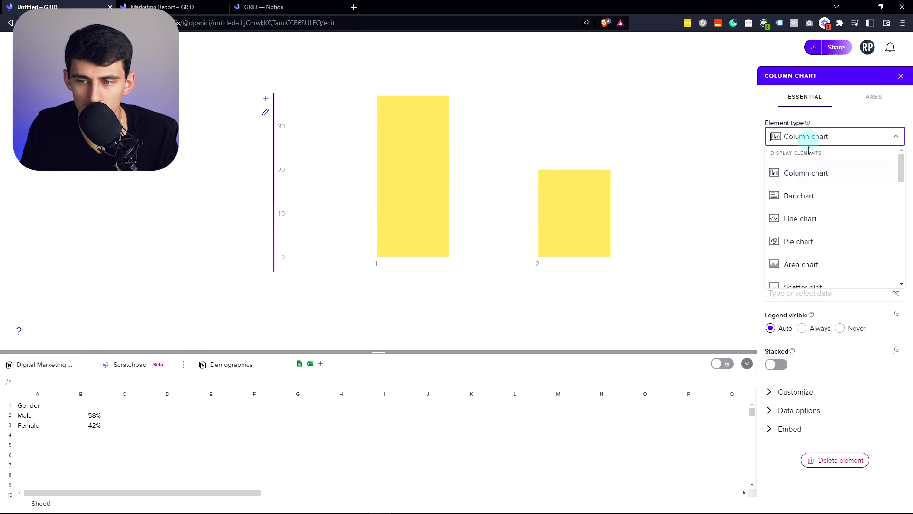
{"action": "scroll", "coordinate": [802, 236], "scroll_direction": "down", "scroll_amount": 1}
{"action": "left_click", "coordinate": [800, 195]}
{"action": "left_click", "coordinate": [46, 395]}
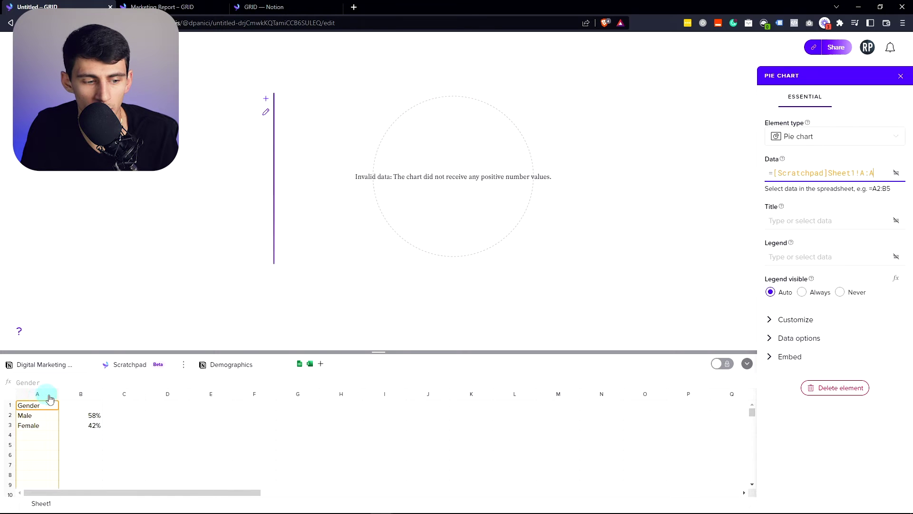
Step: Make the chart a bar chart with Scratchpad cells B2:B3 as data and A2:A4 as y-axis labels
{"action": "left_click", "coordinate": [805, 137]}
{"action": "left_click", "coordinate": [803, 174]}
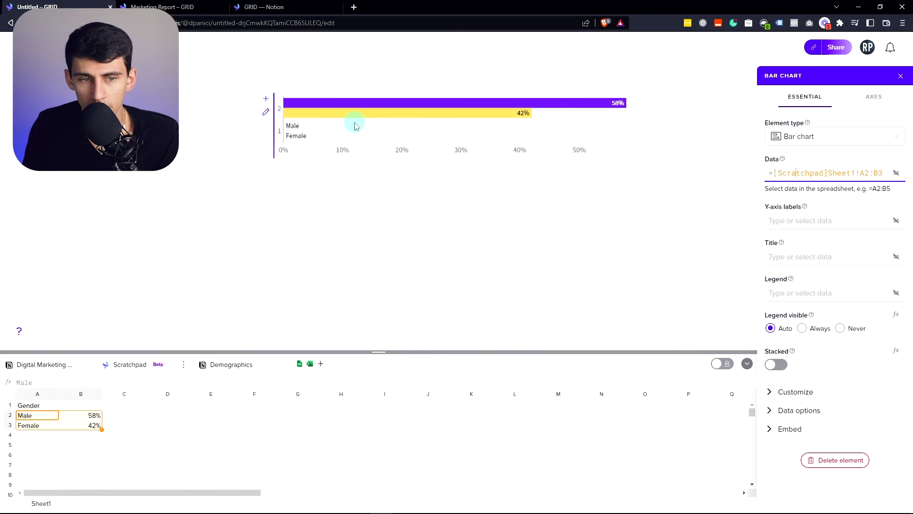
{"action": "left_click", "coordinate": [814, 217]}
{"action": "left_click", "coordinate": [736, 272]}
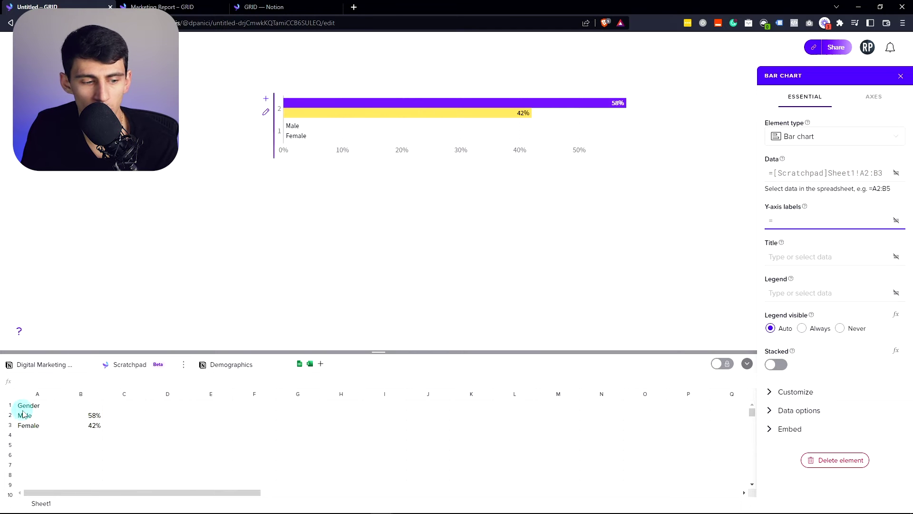
{"action": "left_click_drag", "start_coordinate": [24, 420], "coordinate": [25, 428]}
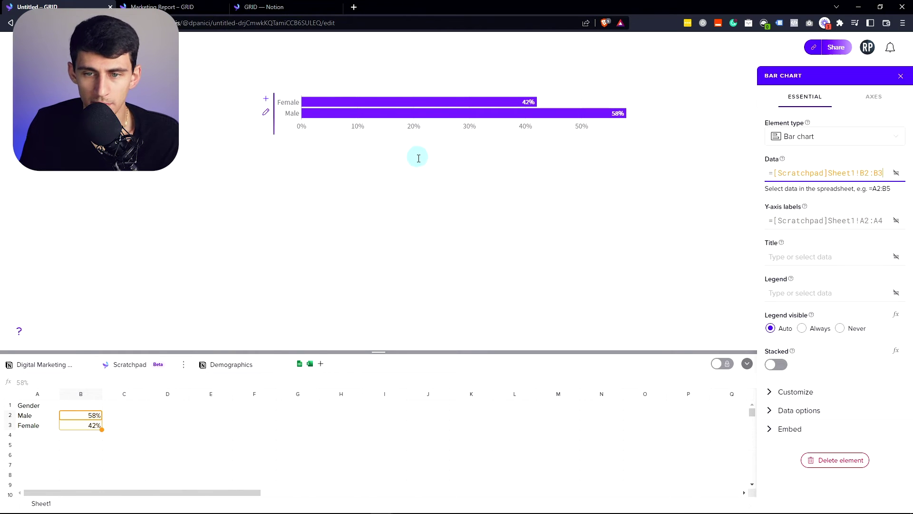
Step: Apply the GRID Tropical color palette to the bar chart and turn on coloring by point
{"action": "left_click", "coordinate": [775, 385]}
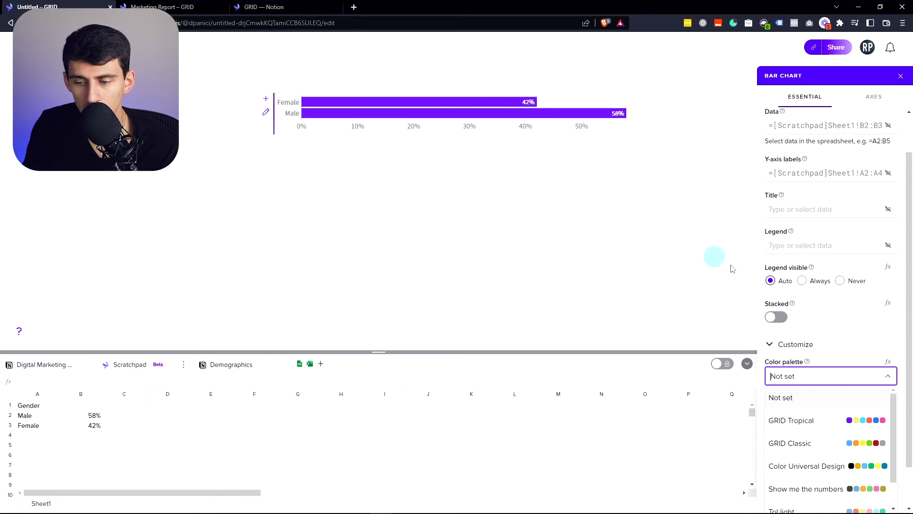
{"action": "left_click", "coordinate": [784, 422]}
{"action": "scroll", "coordinate": [800, 418], "scroll_direction": "down", "scroll_amount": 1}
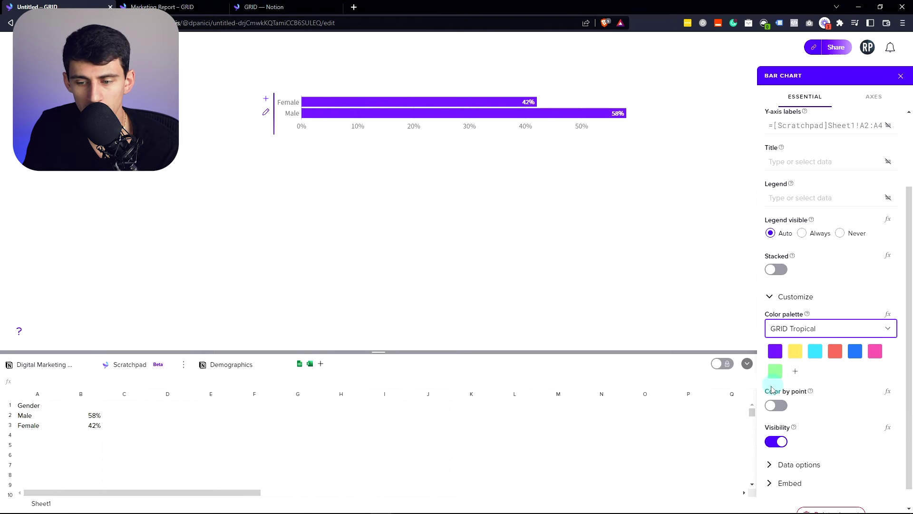
{"action": "left_click", "coordinate": [776, 405]}
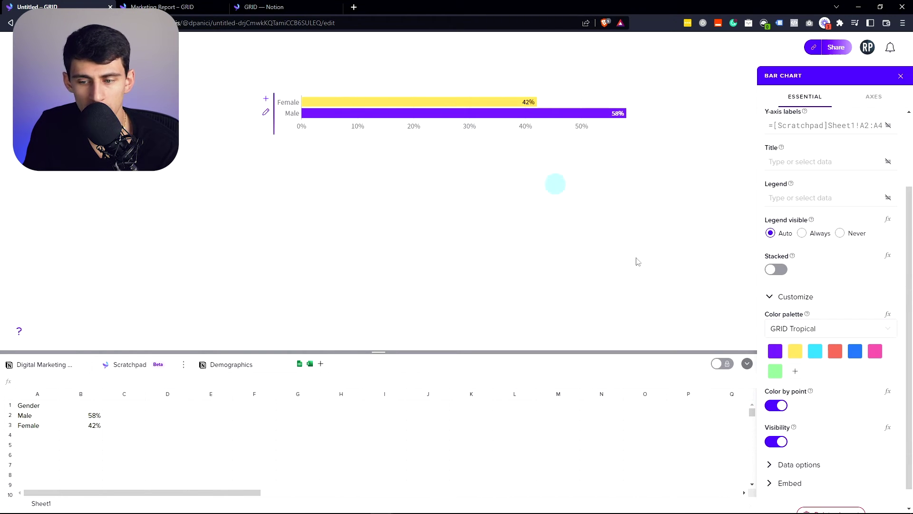
Step: Insert a column chart below the bar chart, plotting cells B2:E2 of the Digital Marketing Metrics data
{"action": "scroll", "coordinate": [793, 430], "scroll_direction": "down", "scroll_amount": 1}
{"action": "left_click", "coordinate": [325, 151]}
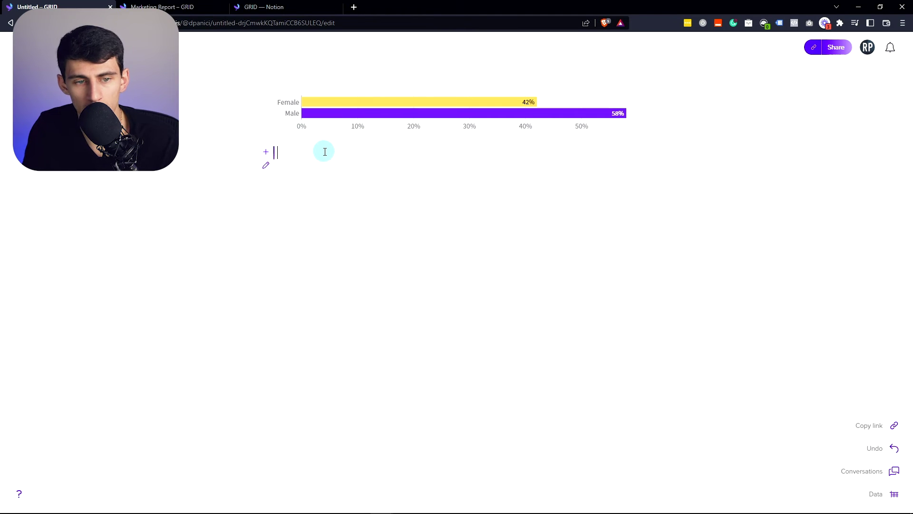
{"action": "type", "text": "/video"}
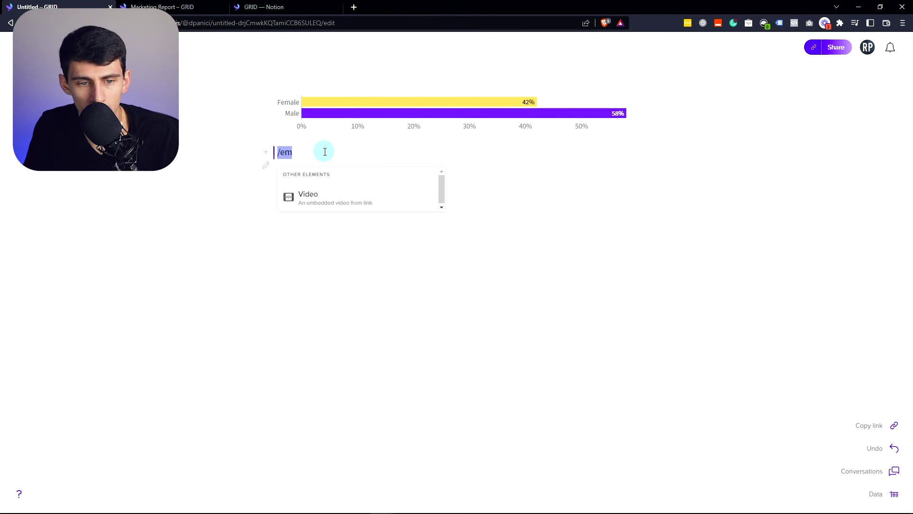
{"action": "key", "text": "Return"}
{"action": "type", "text": "c"}
{"action": "key", "text": "Return"}
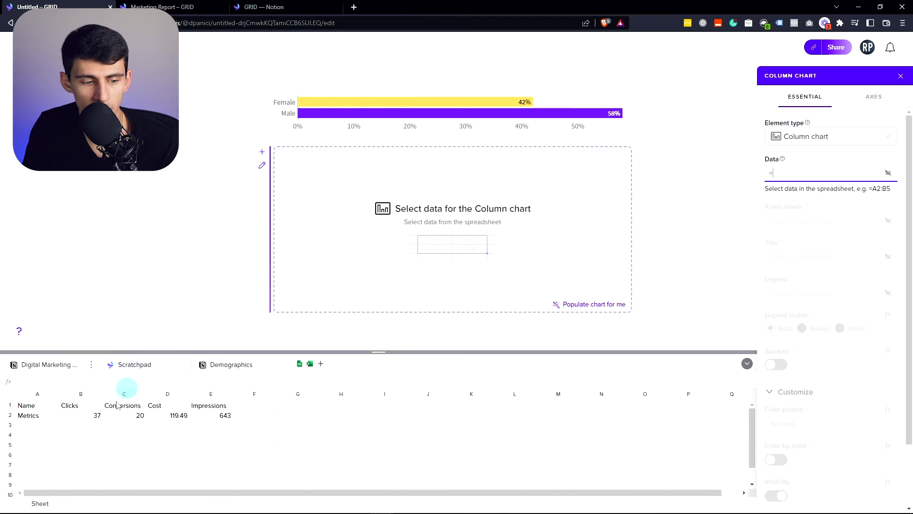
{"action": "left_click_drag", "start_coordinate": [87, 418], "coordinate": [229, 415]}
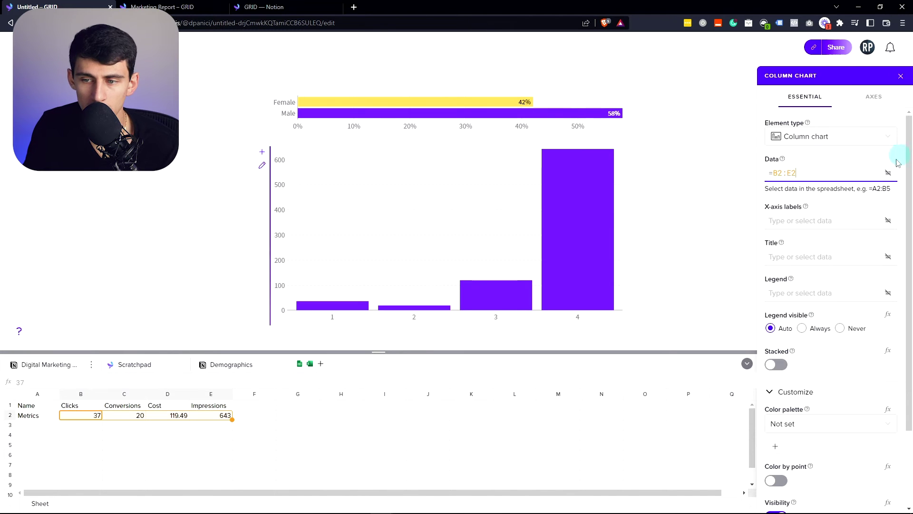
Step: Set the column chart's x-axis labels to cells B1:E1 and its title to cell A2
{"action": "left_click", "coordinate": [816, 219]}
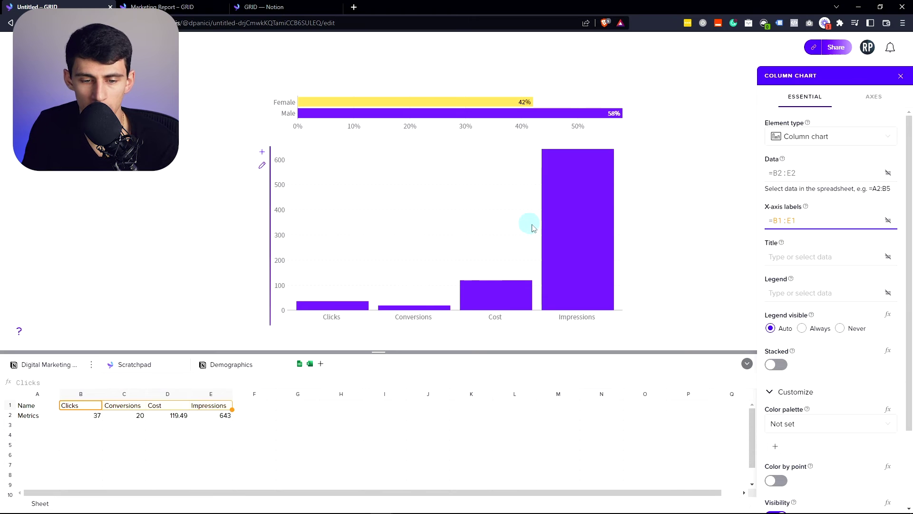
{"action": "key", "text": "Tab"}
{"action": "left_click", "coordinate": [37, 421]}
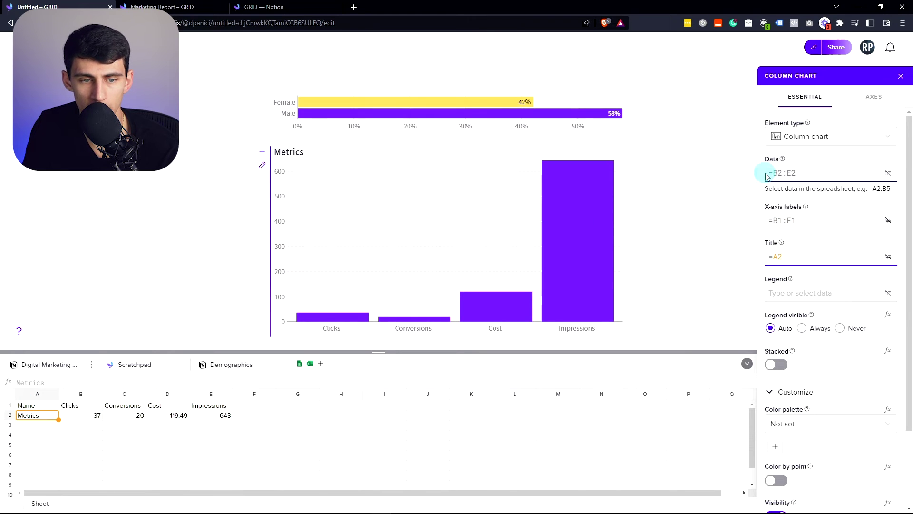
Step: Use Scratchpad cell A1 as the bar chart's title and cells A2:A3 as its legend
{"action": "left_click", "coordinate": [343, 113]}
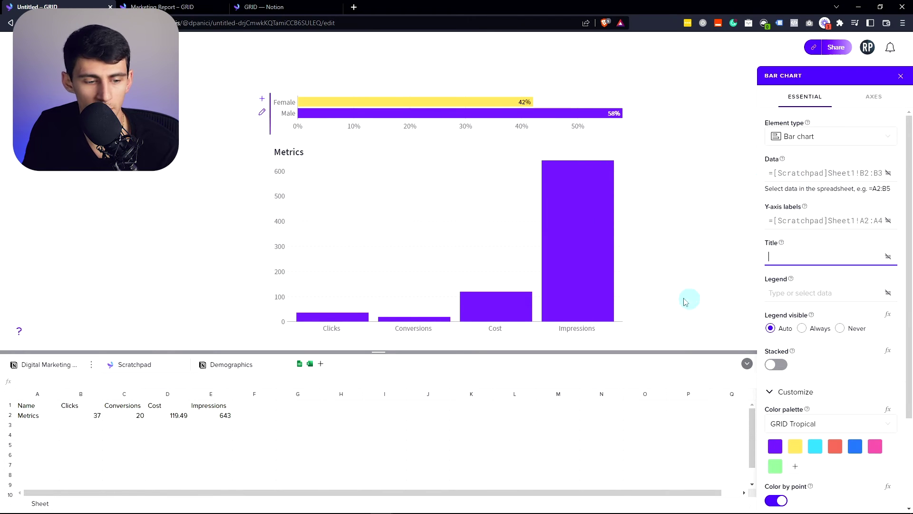
{"action": "left_click", "coordinate": [134, 364]}
{"action": "left_click", "coordinate": [37, 405]}
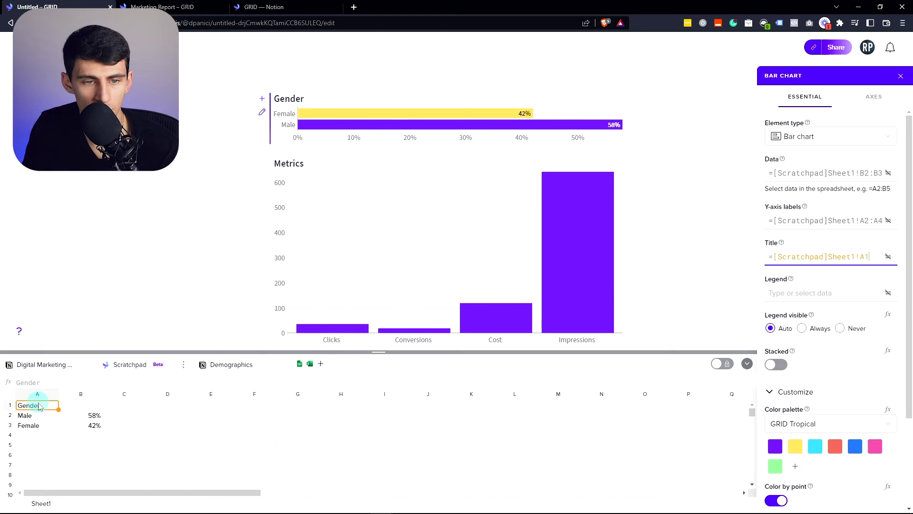
{"action": "key", "text": "Tab"}
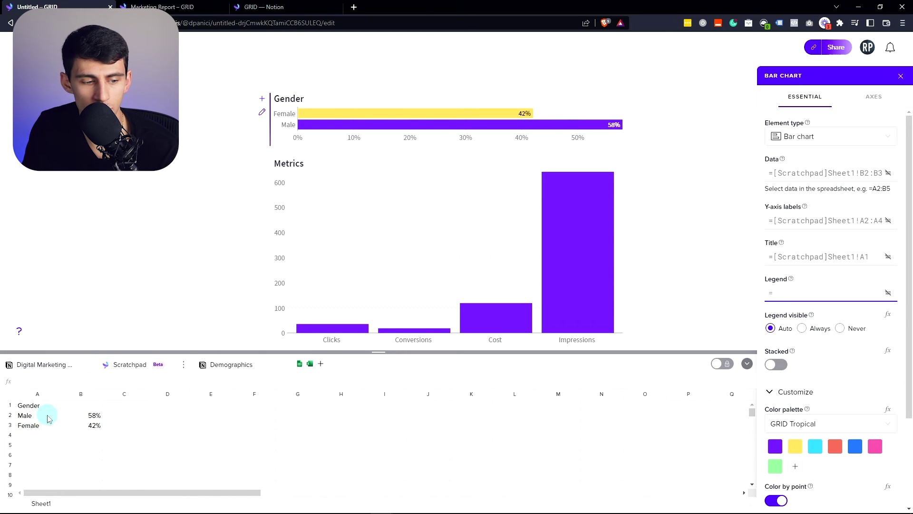
{"action": "left_click_drag", "start_coordinate": [48, 418], "coordinate": [41, 431]}
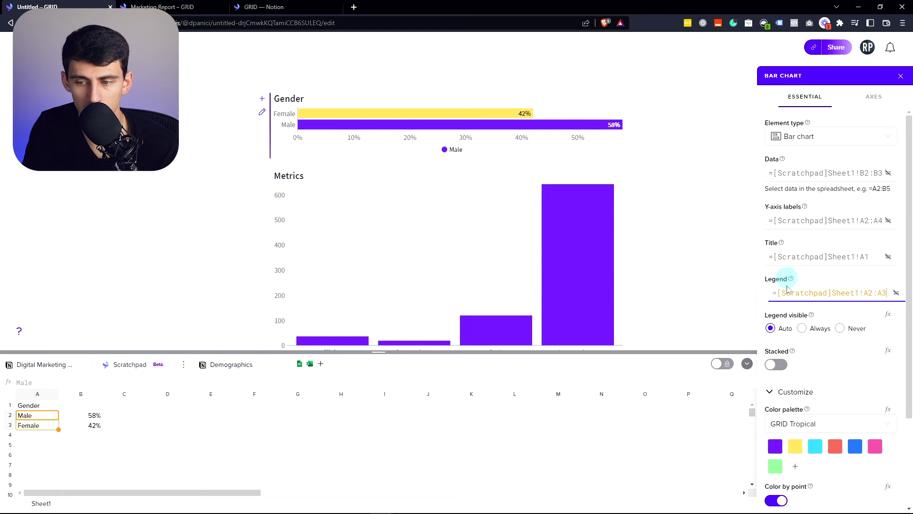
Step: Apply the GRID Tropical color palette to the Metrics column chart and turn on coloring by point
{"action": "scroll", "coordinate": [428, 238], "scroll_direction": "down", "scroll_amount": 2}
{"action": "right_click", "coordinate": [407, 225]}
{"action": "left_click", "coordinate": [426, 243]}
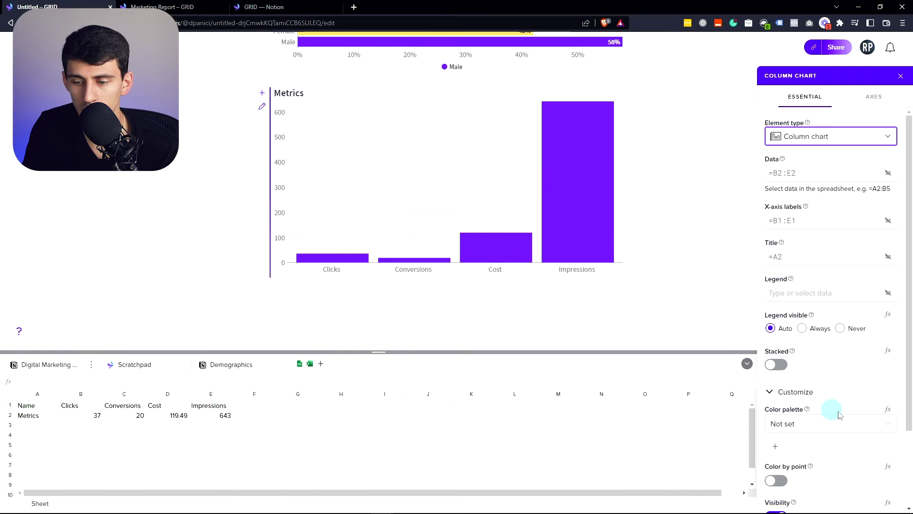
{"action": "left_click", "coordinate": [812, 423]}
{"action": "left_click", "coordinate": [790, 465]}
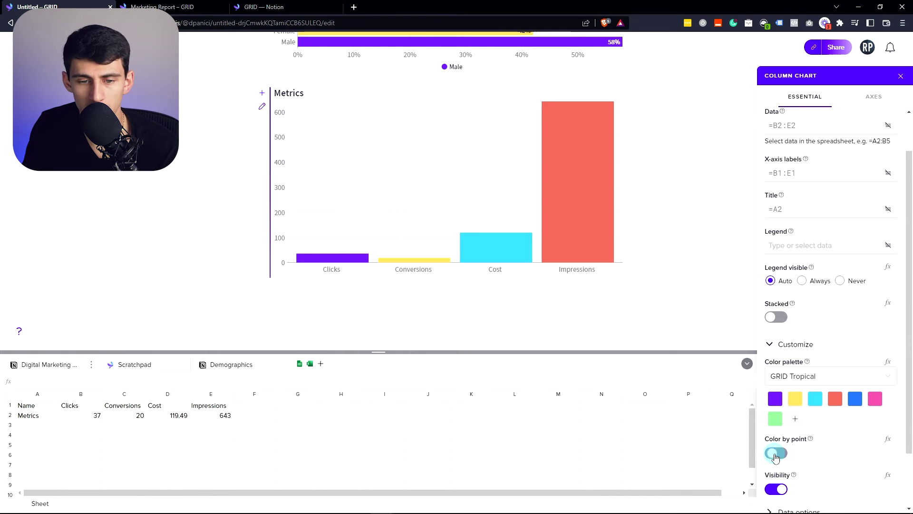
{"action": "left_click", "coordinate": [491, 209]}
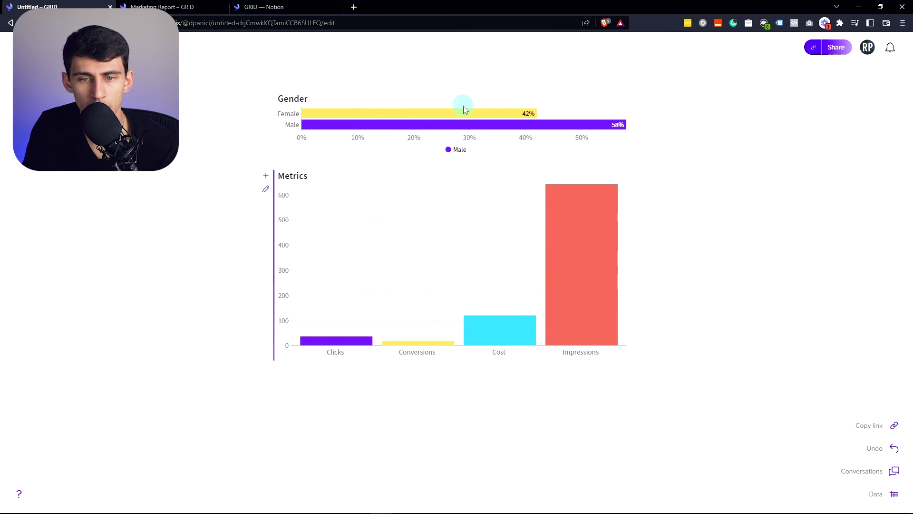
{"action": "left_click", "coordinate": [510, 188]}
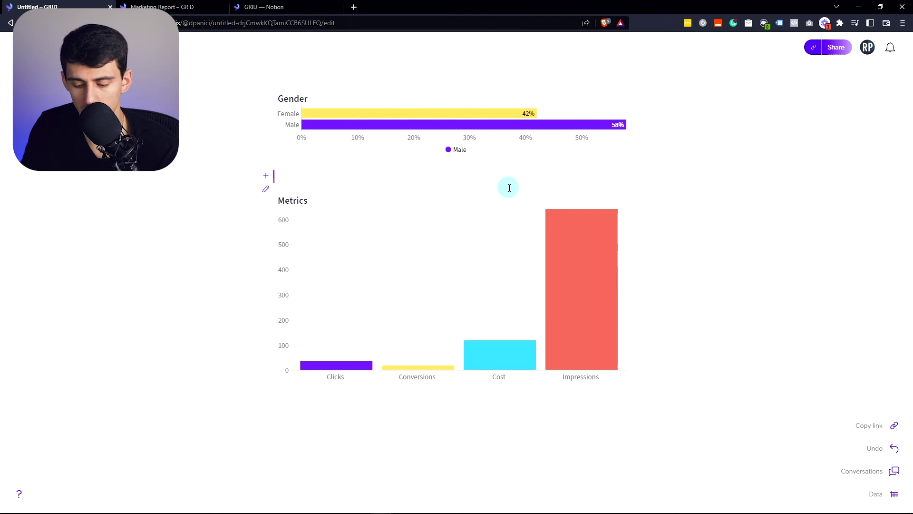
{"action": "key", "text": "BackSpace"}
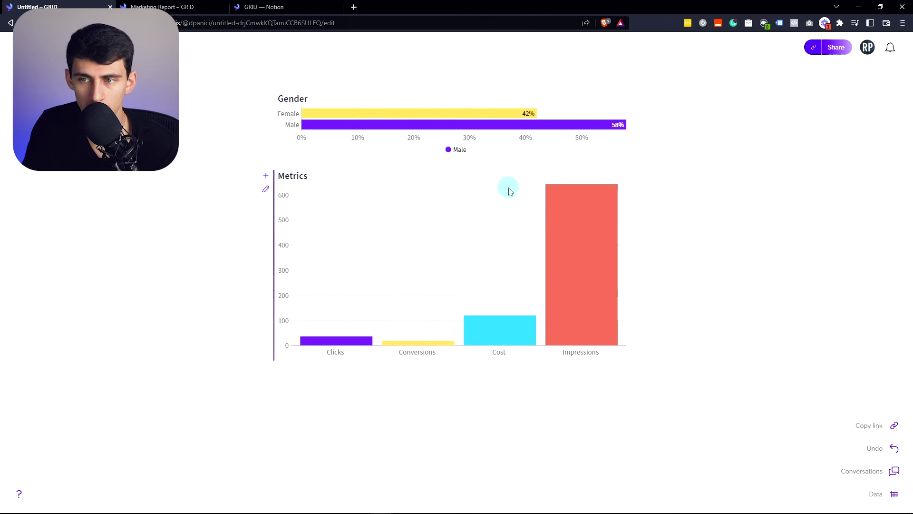
Step: Title the document "Notion Embed", make it public, and open its embed options
{"action": "left_click", "coordinate": [821, 48]}
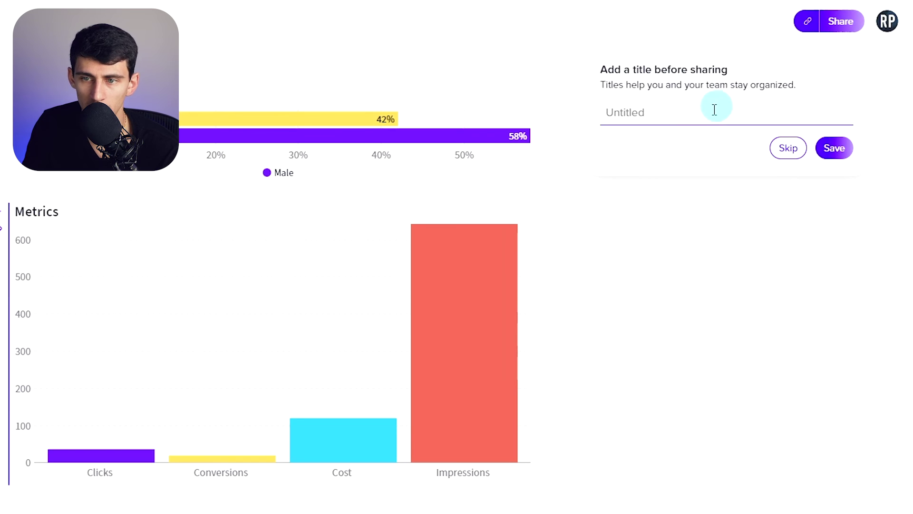
{"action": "left_click", "coordinate": [758, 118]}
{"action": "type", "text": "Notion "}
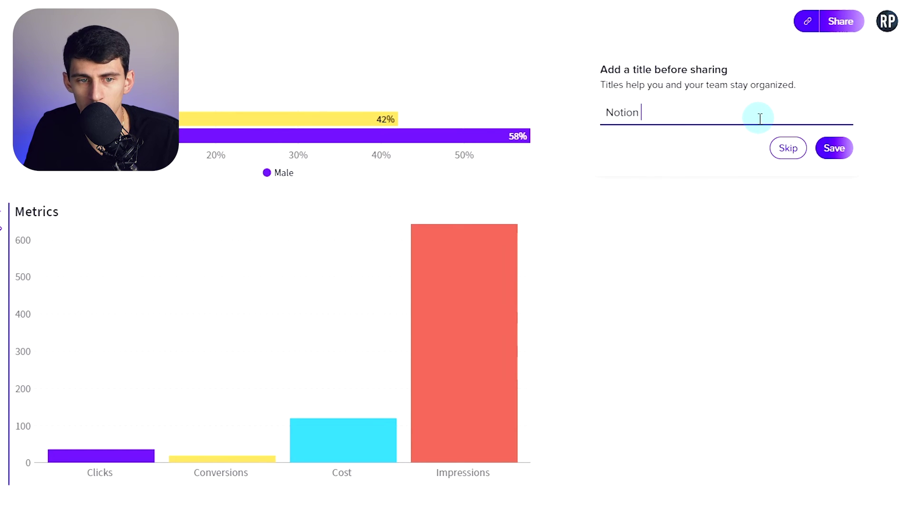
{"action": "type", "text": "Embed"}
{"action": "left_click", "coordinate": [835, 148]}
{"action": "left_click", "coordinate": [836, 120]}
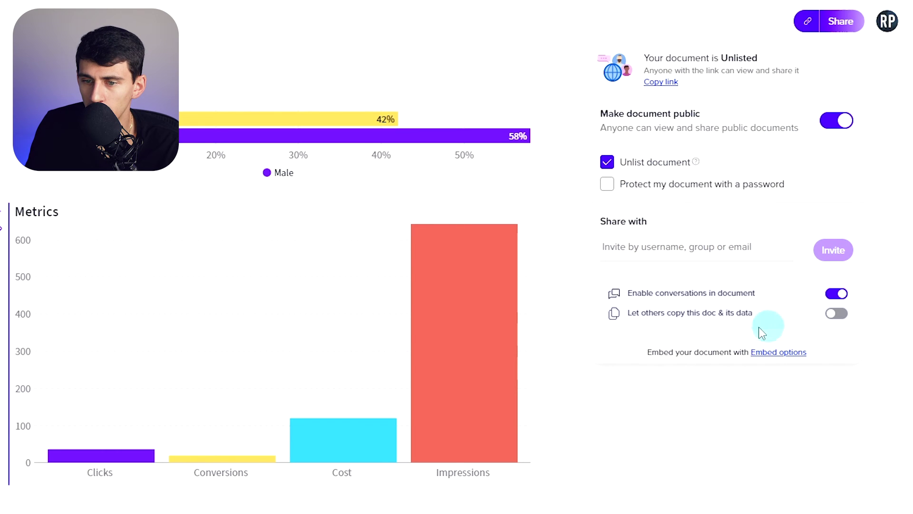
{"action": "left_click", "coordinate": [776, 353]}
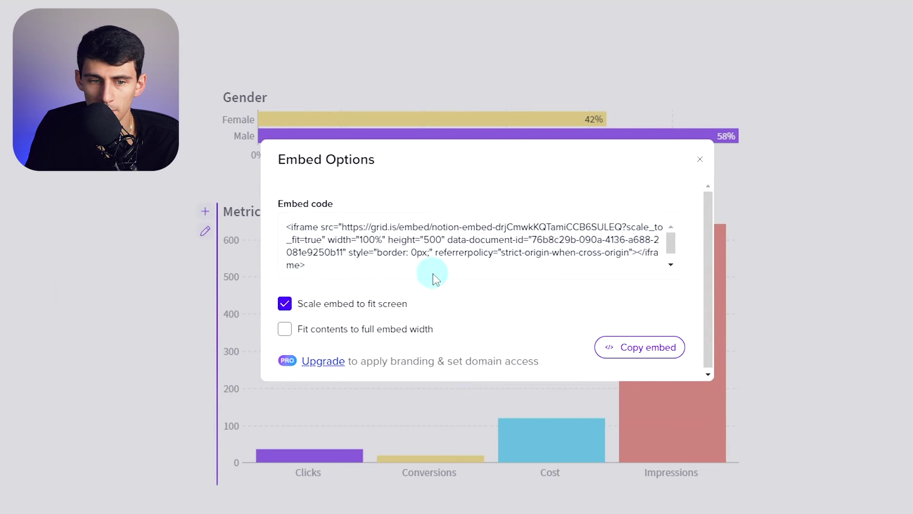
Step: Switch to Notion, embed the GRID document below the Demographics table, and enlarge it to the full page width
{"action": "left_click", "coordinate": [121, 377]}
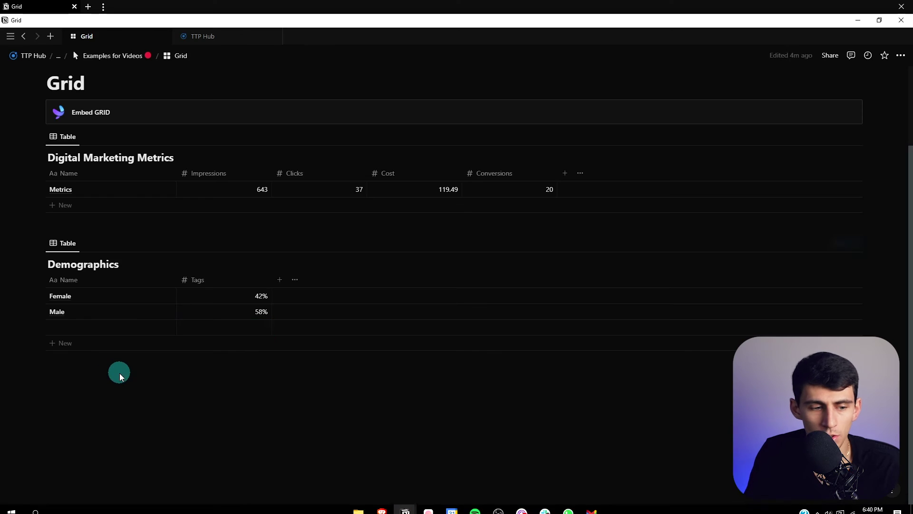
{"action": "type", "text": "/embed"}
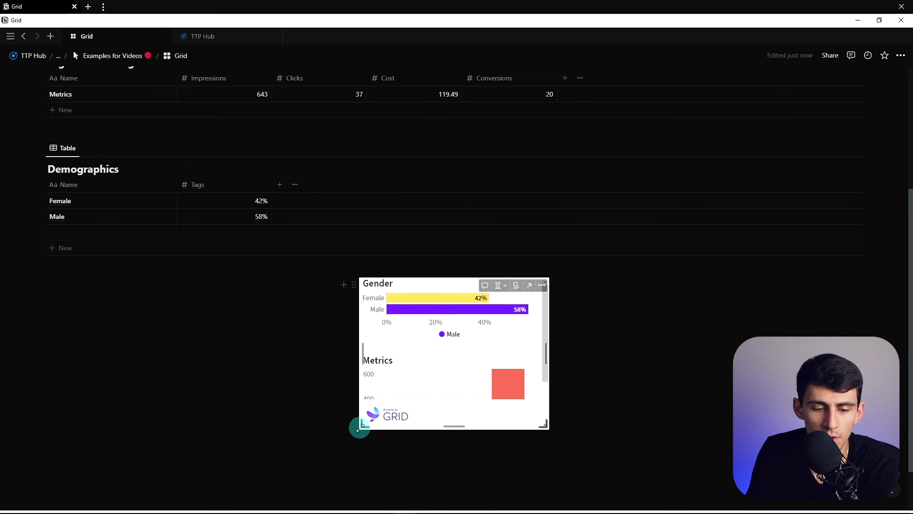
{"action": "left_click_drag", "start_coordinate": [359, 428], "coordinate": [130, 329]}
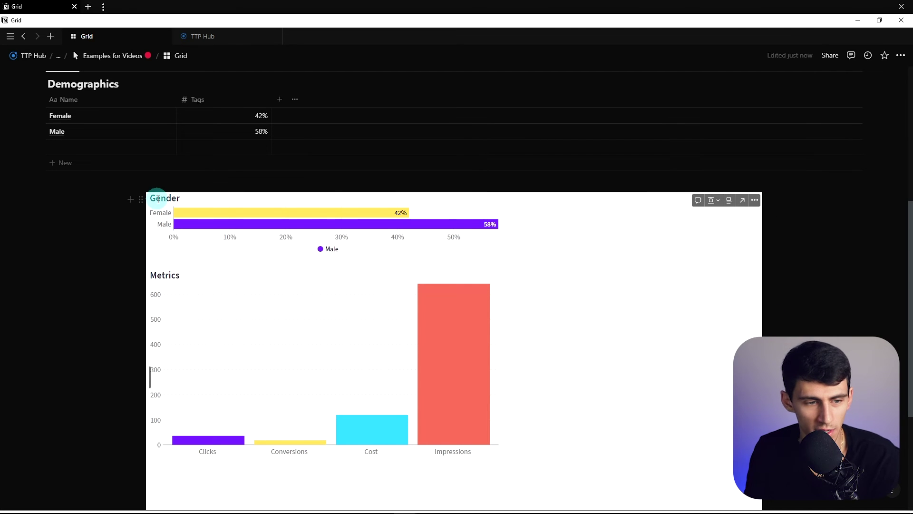
{"action": "left_click_drag", "start_coordinate": [159, 362], "coordinate": [51, 306]}
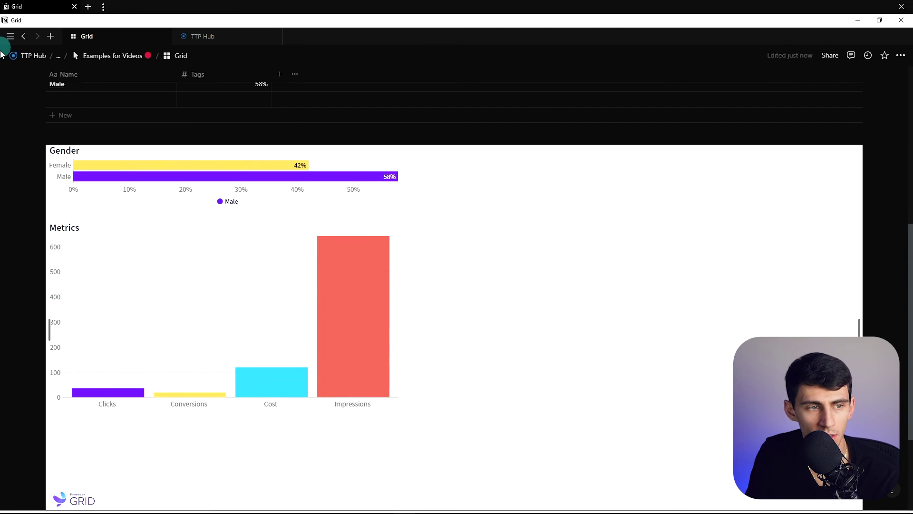
Step: Change the Notion appearance to the light theme
{"action": "left_click", "coordinate": [10, 36]}
{"action": "left_click", "coordinate": [48, 105]}
{"action": "left_click", "coordinate": [241, 144]}
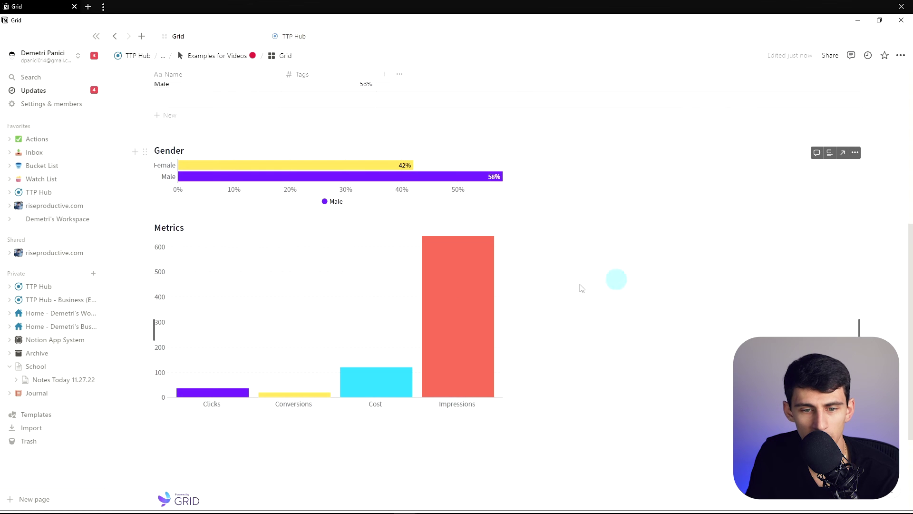
Step: Compare the embedded Gender and Metrics charts with the Demographics and Digital Marketing Metrics tables on the page
{"action": "scroll", "coordinate": [499, 288], "scroll_direction": "down", "scroll_amount": 1}
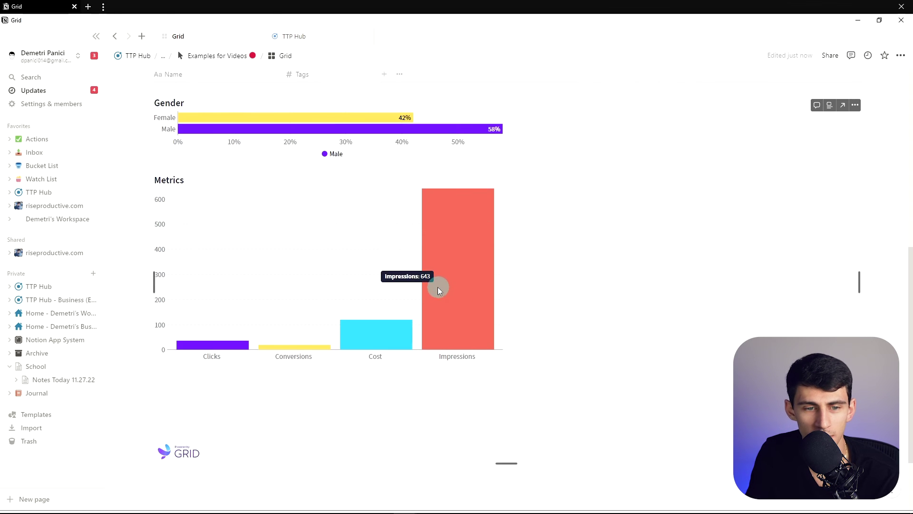
{"action": "scroll", "coordinate": [371, 269], "scroll_direction": "up", "scroll_amount": 4}
{"action": "scroll", "coordinate": [508, 230], "scroll_direction": "down", "scroll_amount": 2}
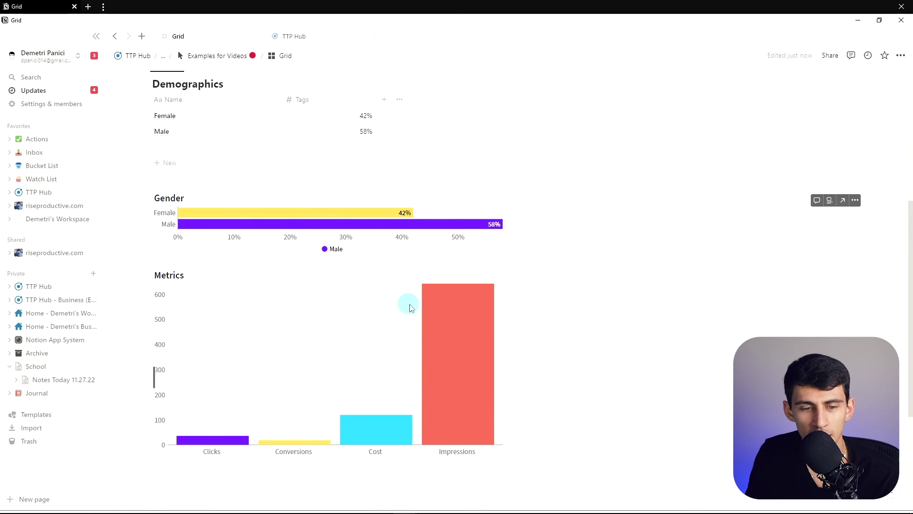
{"action": "scroll", "coordinate": [553, 340], "scroll_direction": "up", "scroll_amount": 3}
{"action": "scroll", "coordinate": [553, 340], "scroll_direction": "down", "scroll_amount": 3}
{"action": "scroll", "coordinate": [322, 320], "scroll_direction": "up", "scroll_amount": 4}
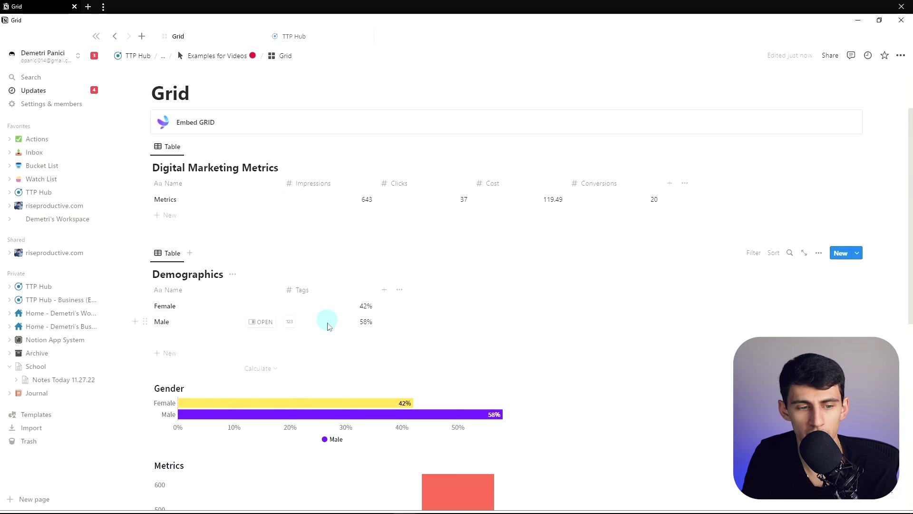
{"action": "scroll", "coordinate": [322, 320], "scroll_direction": "down", "scroll_amount": 1}
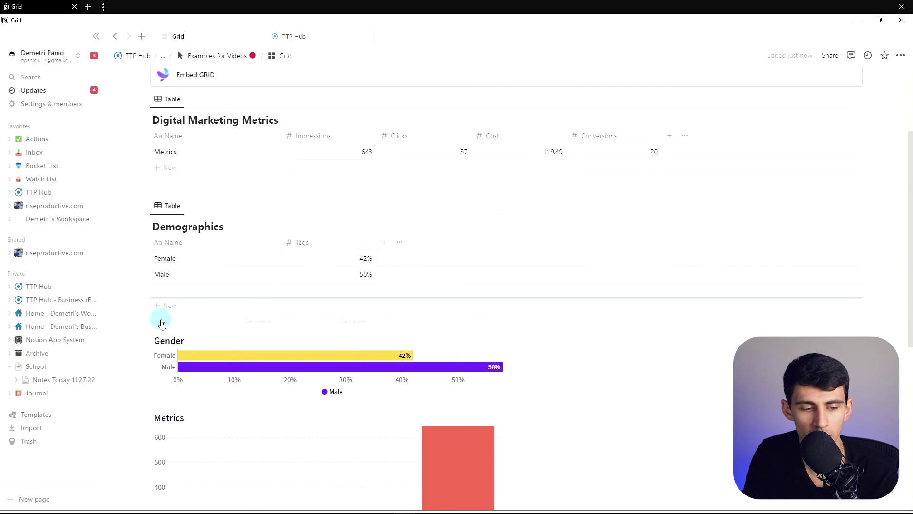
{"action": "scroll", "coordinate": [214, 326], "scroll_direction": "up", "scroll_amount": 2}
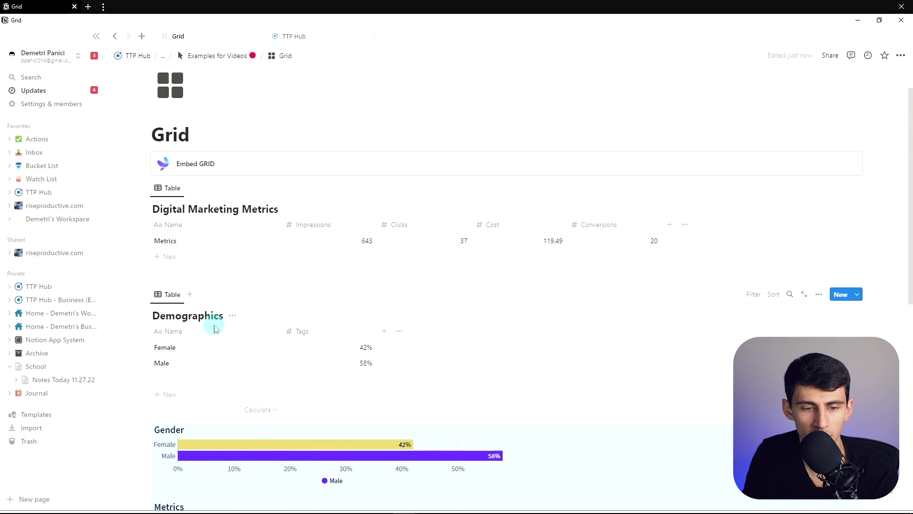
Step: Delete the empty GRID embed block below the page title
{"action": "left_click", "coordinate": [235, 280]}
{"action": "left_click", "coordinate": [186, 200]}
{"action": "right_click", "coordinate": [225, 169]}
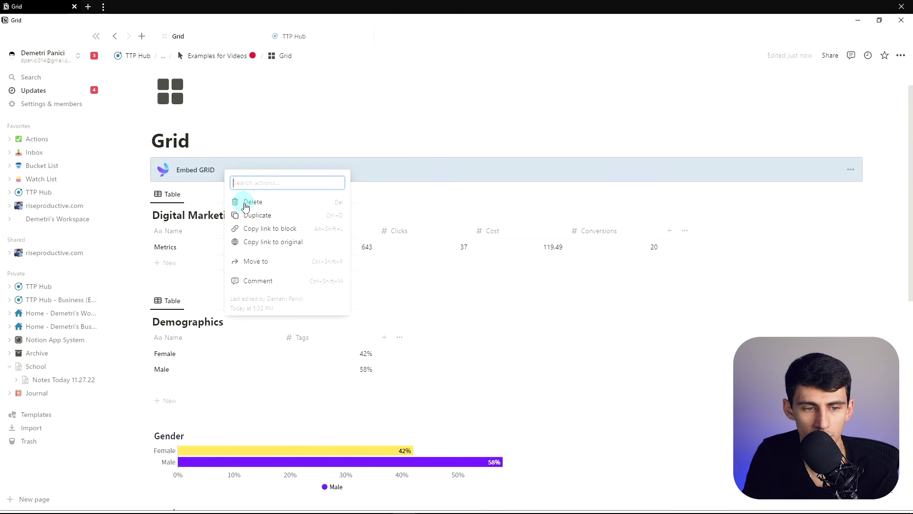
{"action": "left_click", "coordinate": [245, 202]}
Step: Insert a two-column layout below the page title, place the Digital Marketing Metrics table in the right column, and narrow that column
{"action": "type", "text": "/co"}
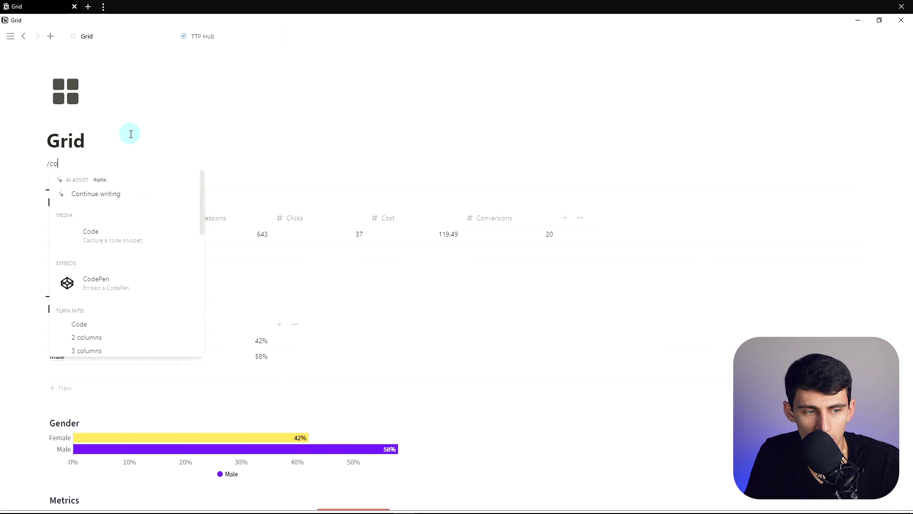
{"action": "type", "text": "l2"}
{"action": "key", "text": "Return"}
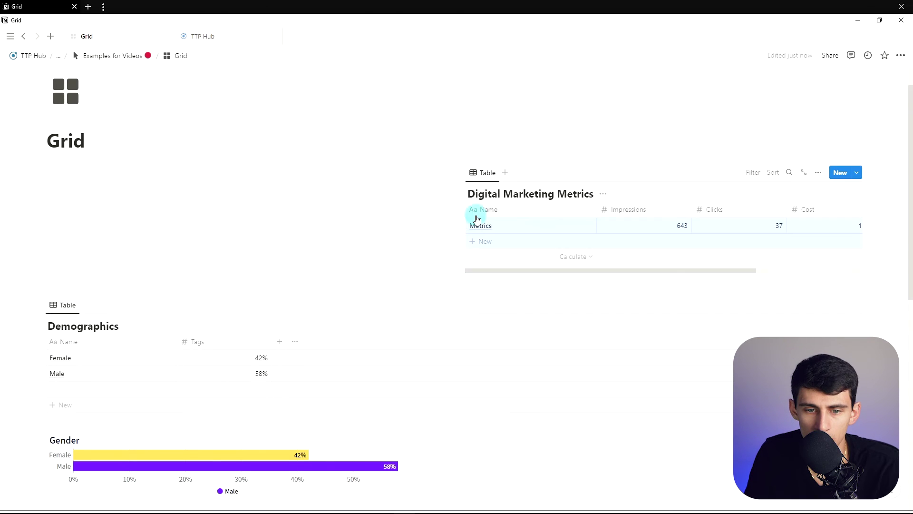
{"action": "left_click_drag", "start_coordinate": [460, 218], "coordinate": [553, 210]}
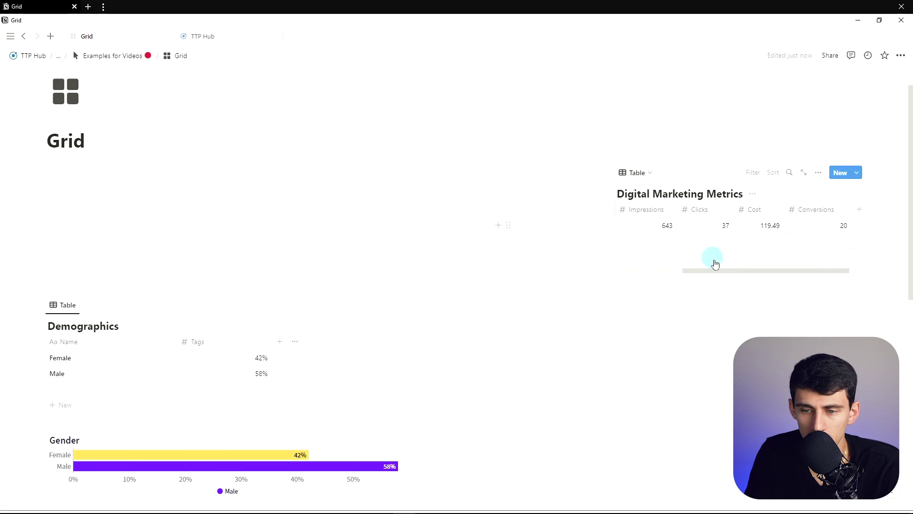
Step: Move the charts embed into the left column and the Demographics table into the right column above Digital Marketing Metrics
{"action": "left_click_drag", "start_coordinate": [37, 440], "coordinate": [125, 214]}
{"action": "left_click_drag", "start_coordinate": [38, 456], "coordinate": [645, 196]}
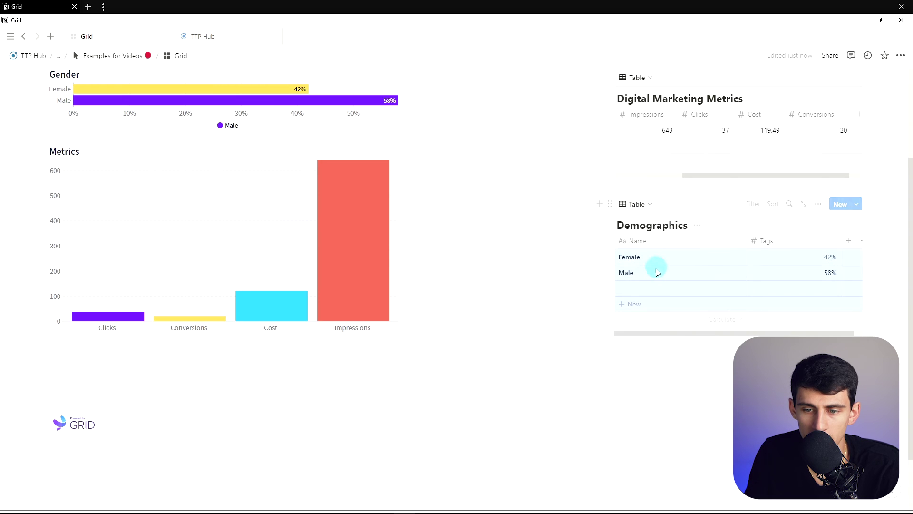
{"action": "left_click_drag", "start_coordinate": [610, 249], "coordinate": [620, 118]}
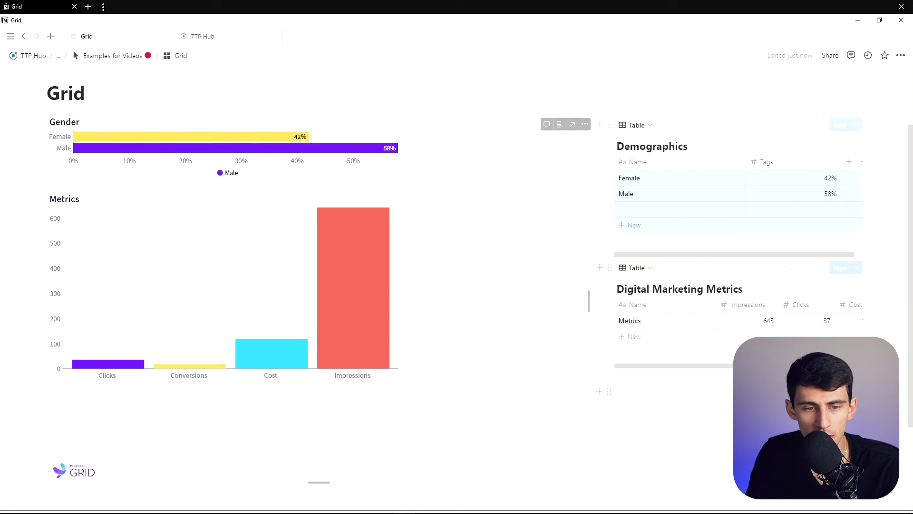
{"action": "left_click", "coordinate": [699, 392]}
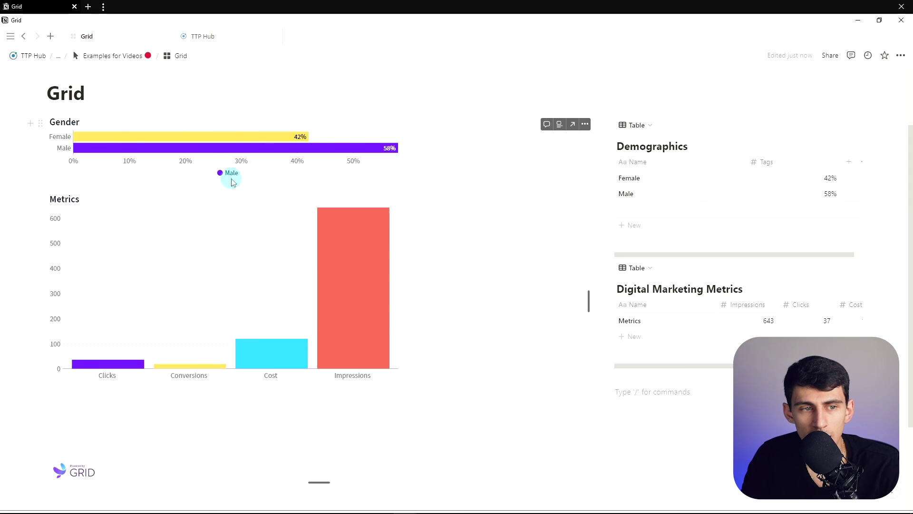
Step: Review the embedded charts, switch to GRID, and examine the bar chart's axis and number format options
{"action": "scroll", "coordinate": [352, 195], "scroll_direction": "up", "scroll_amount": 2}
{"action": "scroll", "coordinate": [475, 181], "scroll_direction": "down", "scroll_amount": 2}
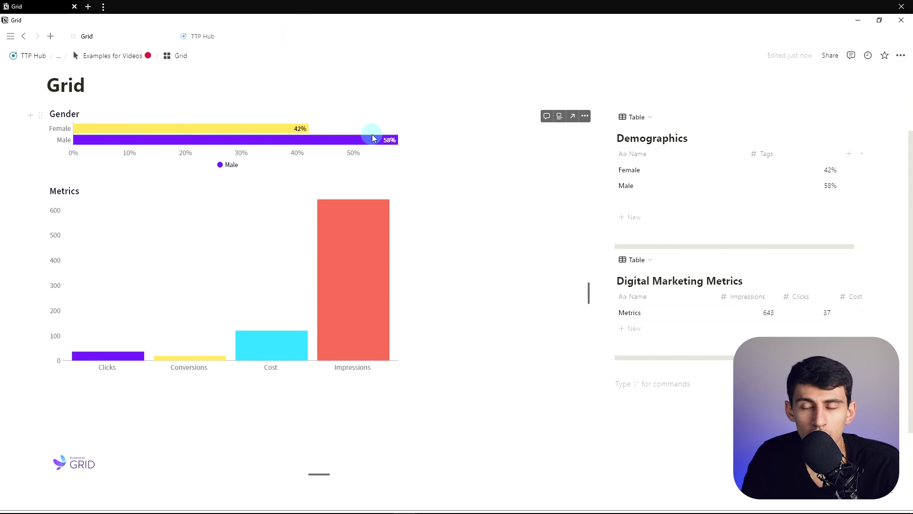
{"action": "mouse_move", "coordinate": [339, 255]}
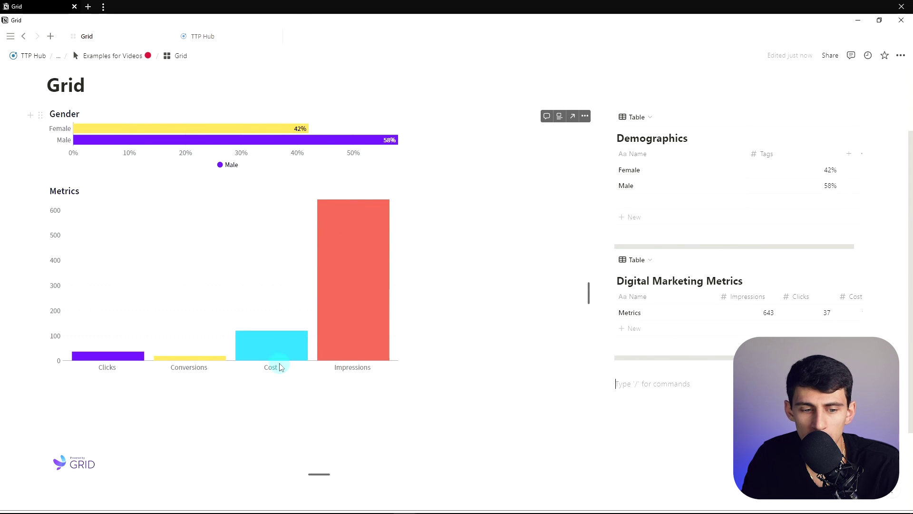
{"action": "mouse_move", "coordinate": [263, 347]}
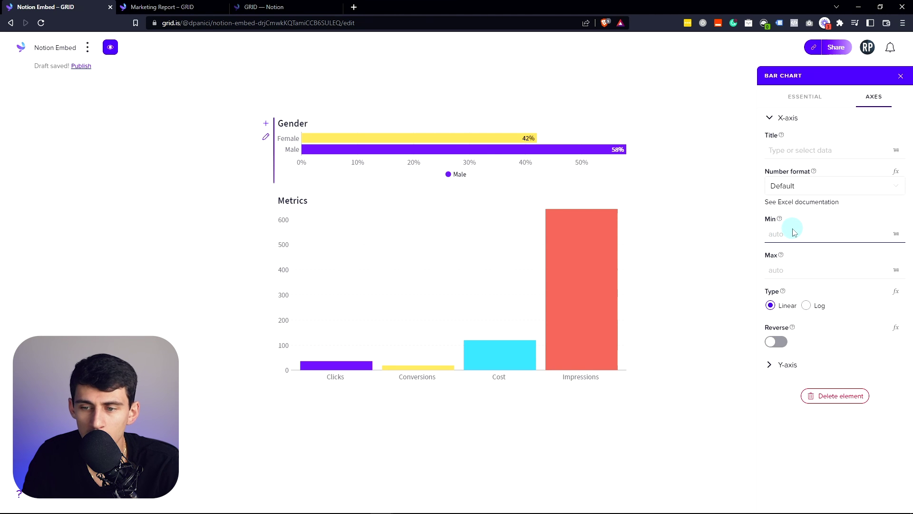
{"action": "left_click", "coordinate": [814, 186]}
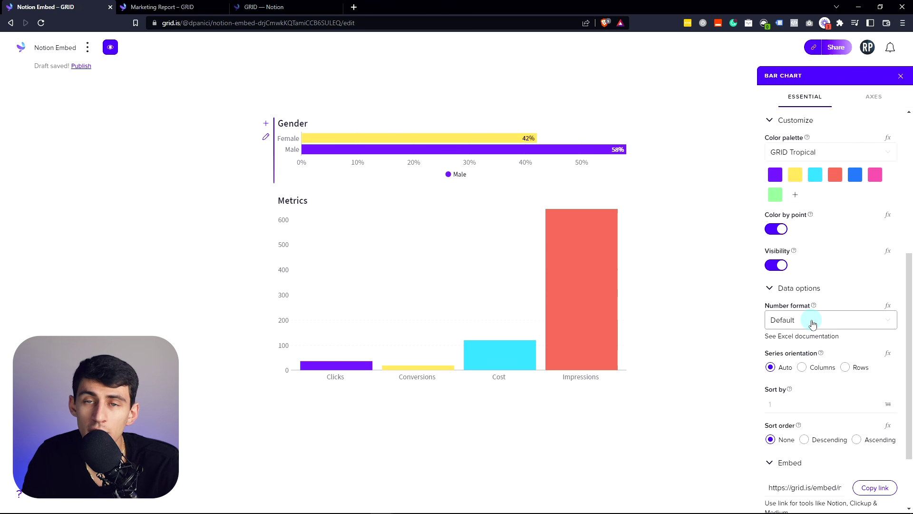
Step: Switch back to the Notion page and widen the right column containing the two tables
{"action": "key", "text": "alt+Tab"}
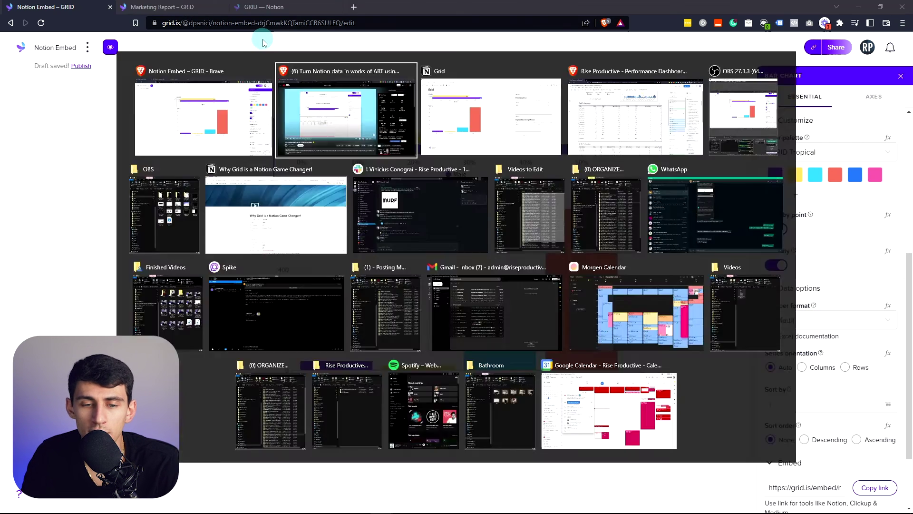
{"action": "left_click_drag", "start_coordinate": [590, 336], "coordinate": [524, 309]}
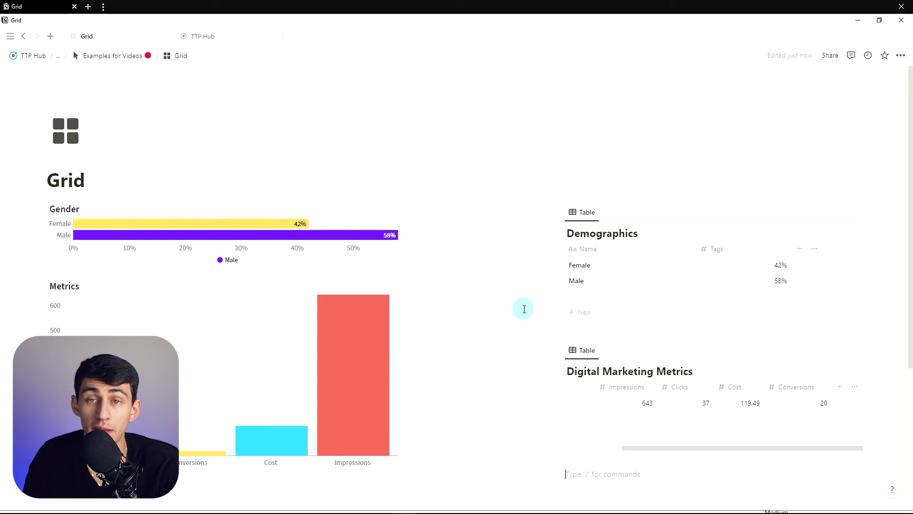